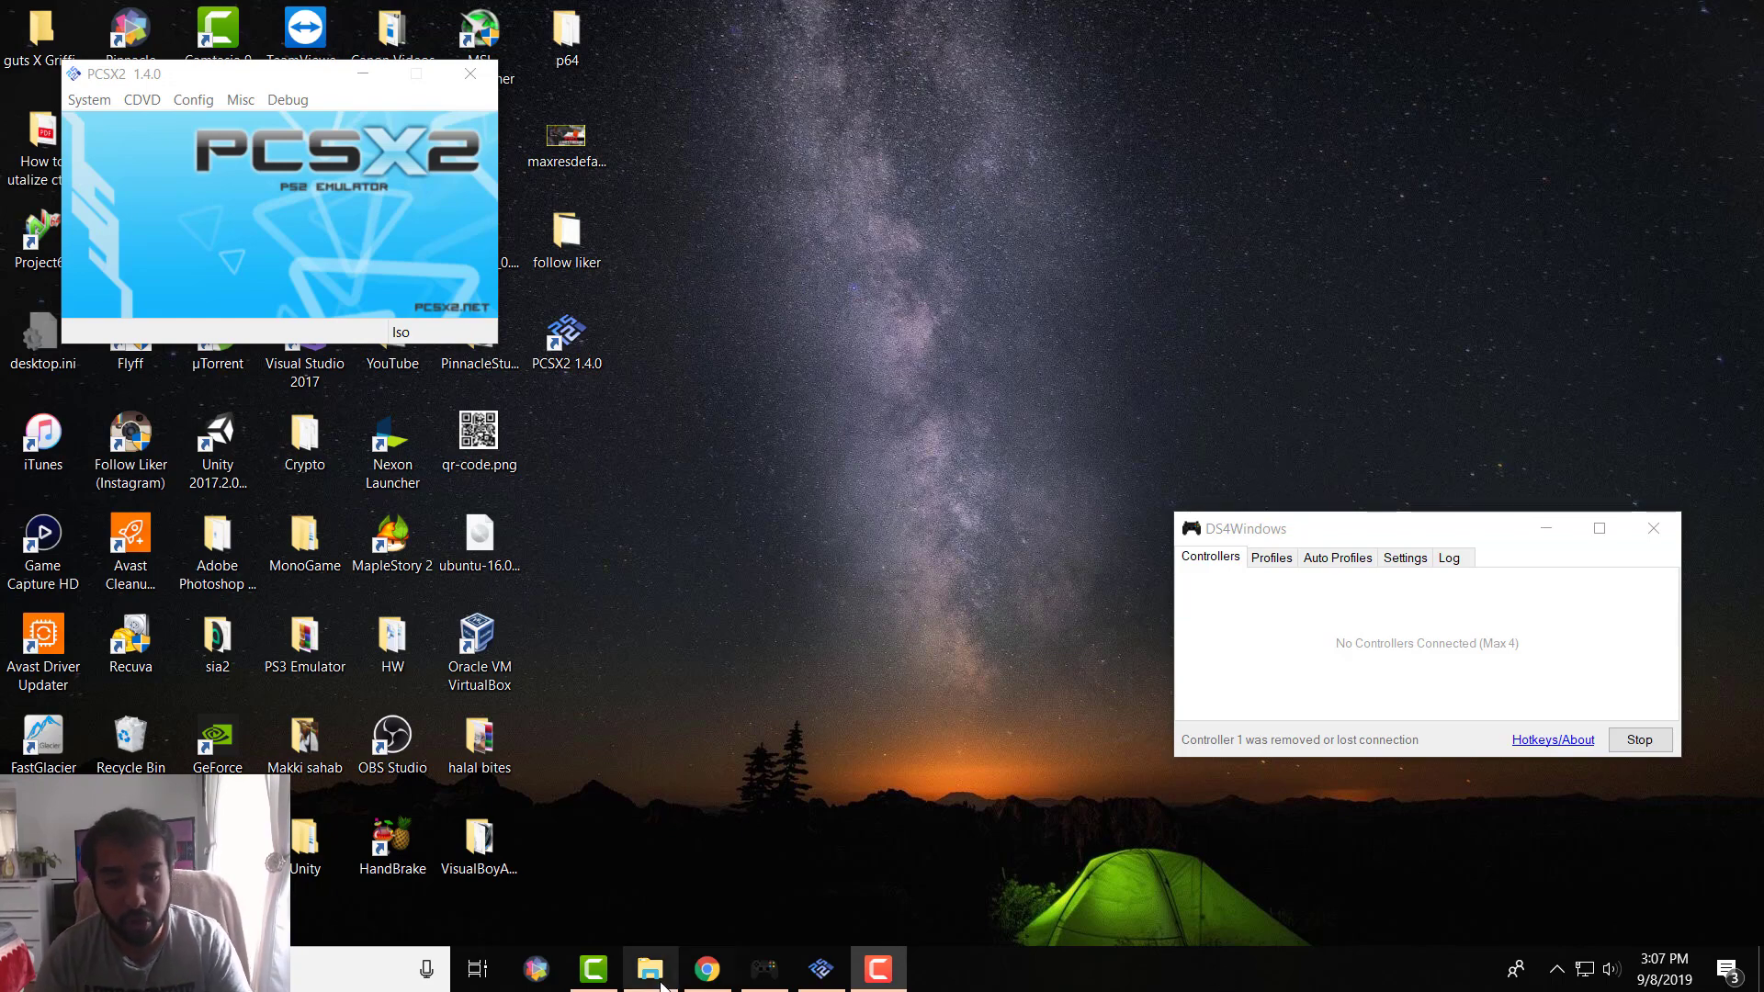
Step: Scroll through the DS4Windows website in the browser, then minimise it to the desktop
left_click(708, 969)
scroll(572, 544, "down", 3)
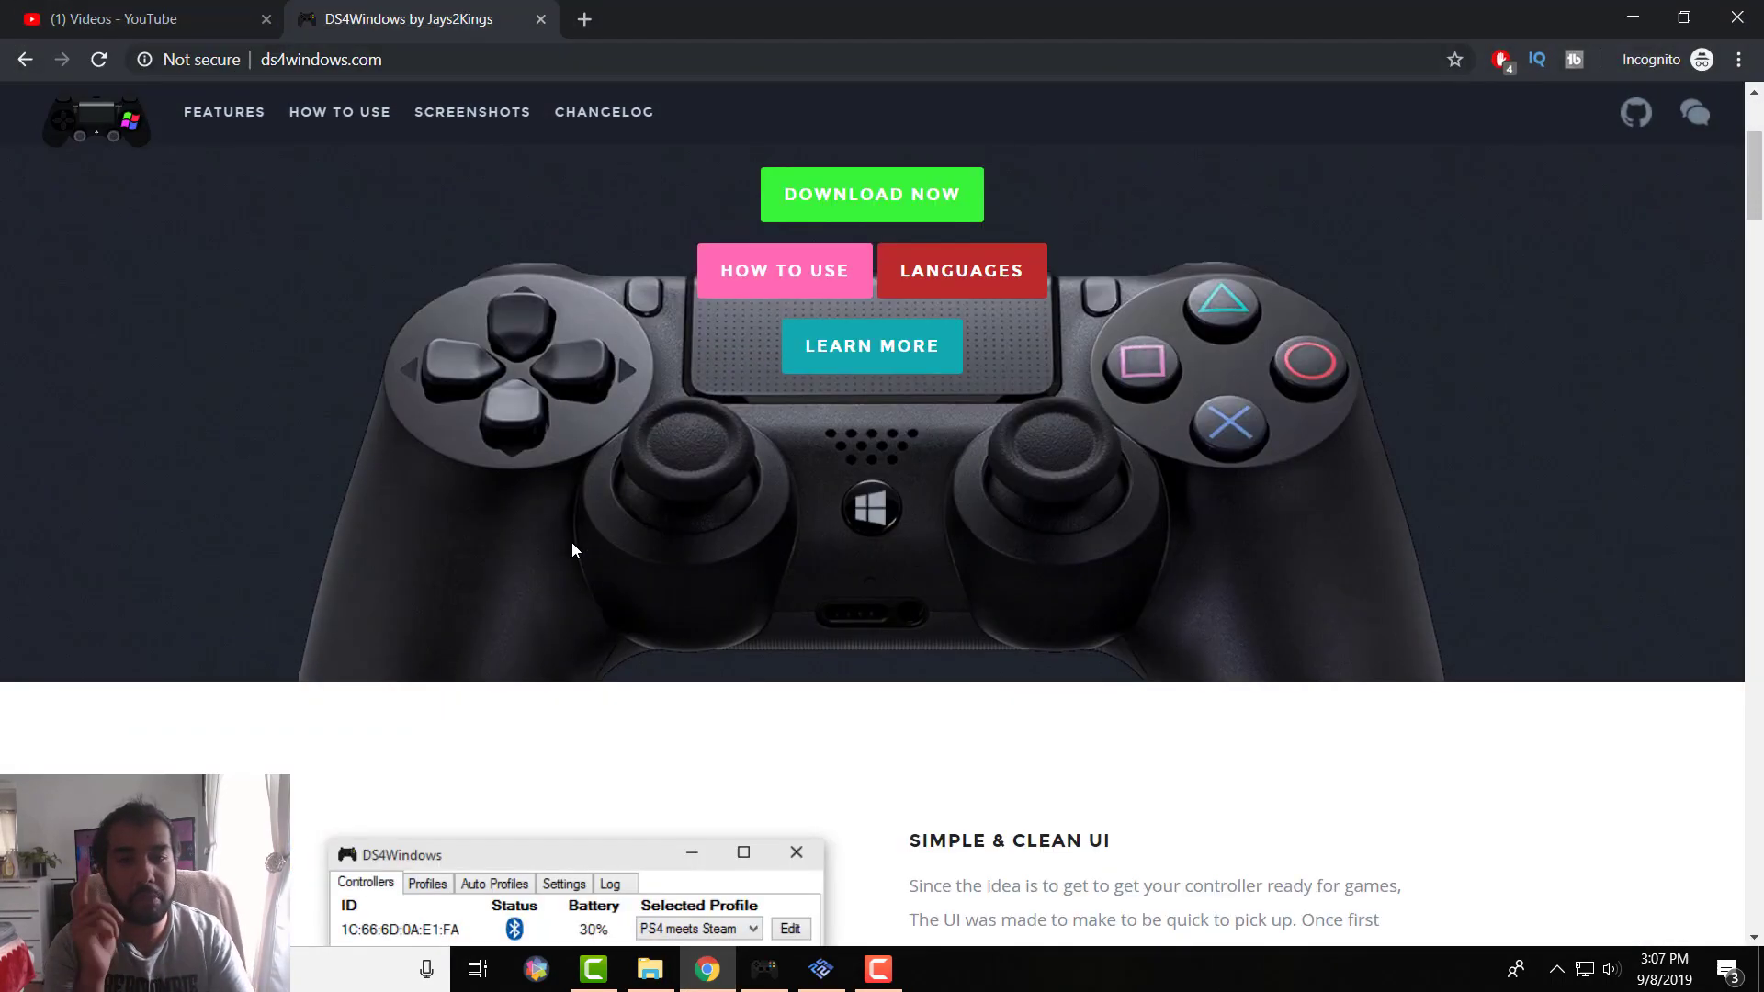
scroll(571, 544, "up", 3)
scroll(571, 544, "down", 9)
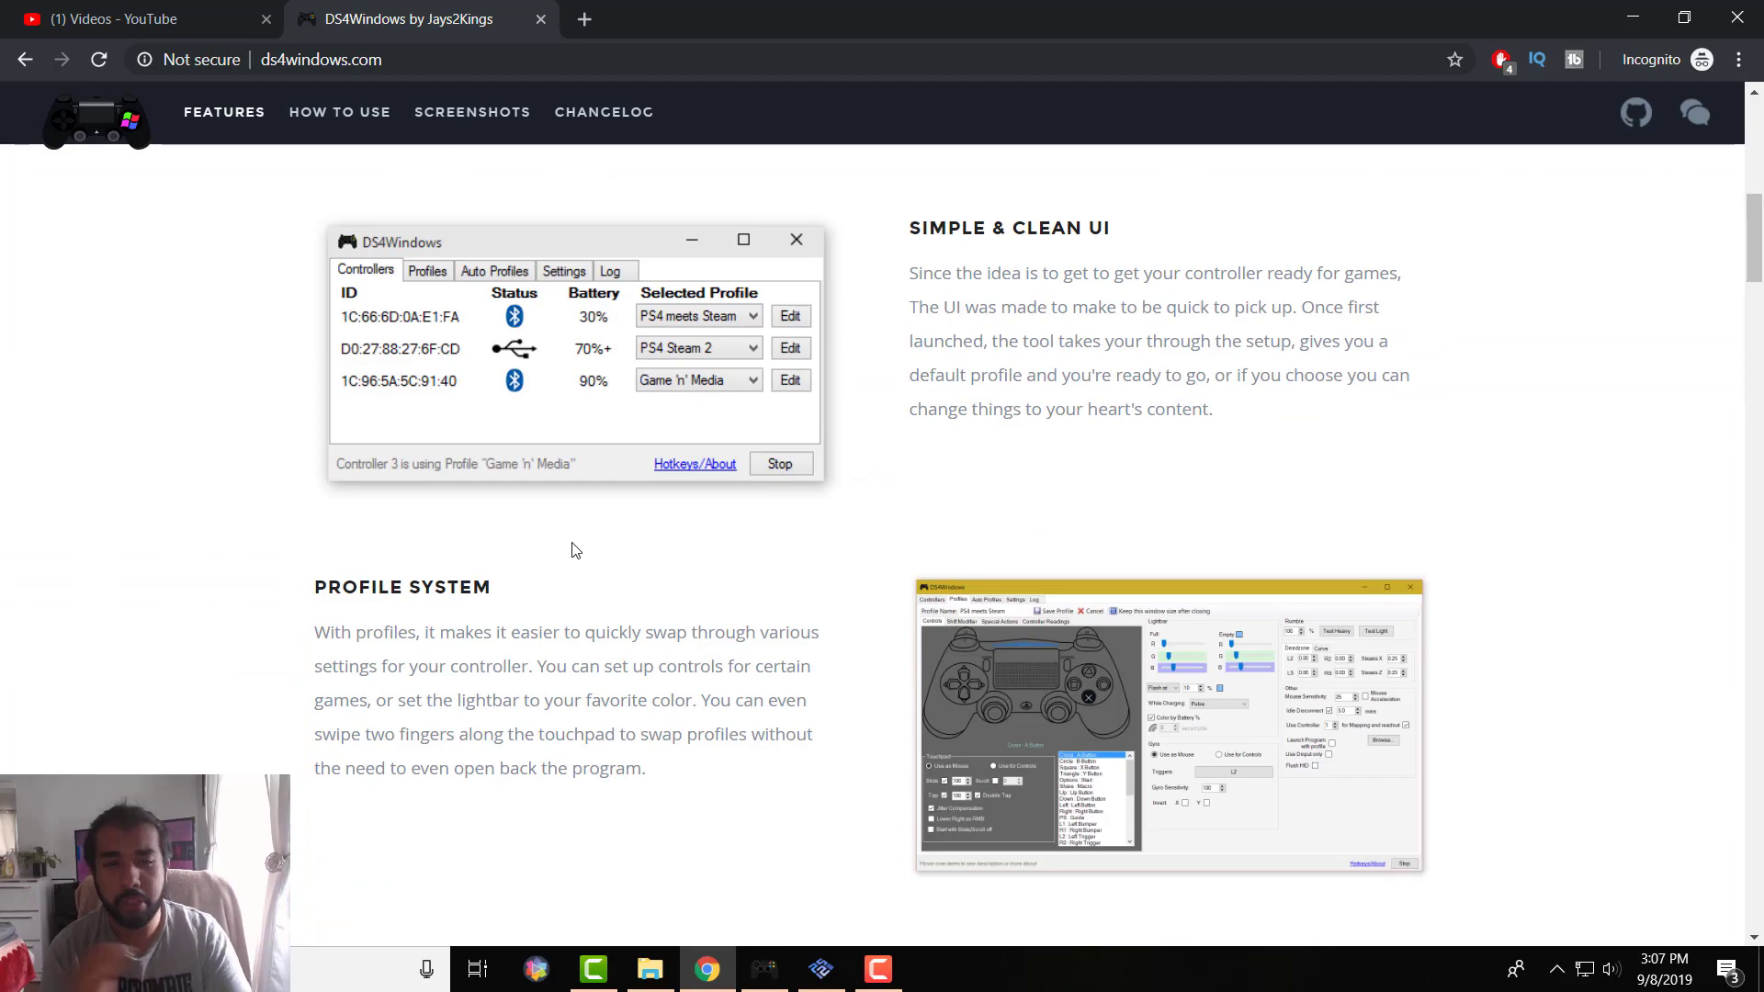
scroll(576, 549, "down", 3)
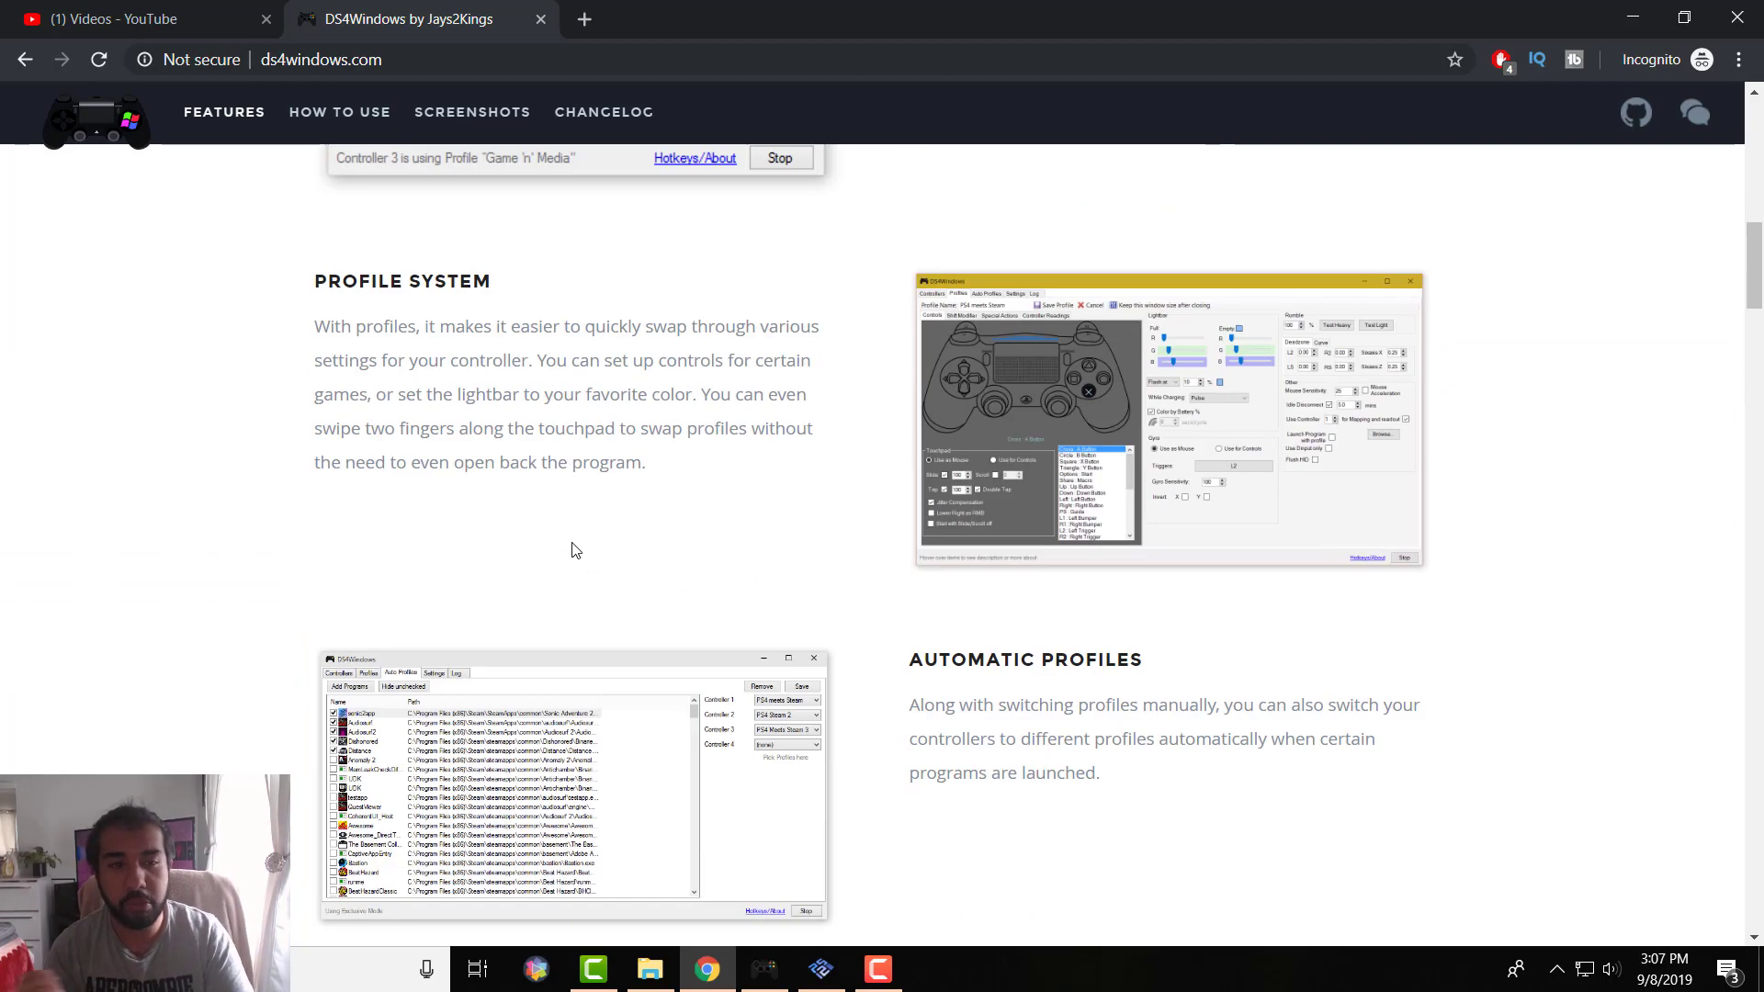
scroll(575, 550, "up", 12)
scroll(575, 550, "down", 18)
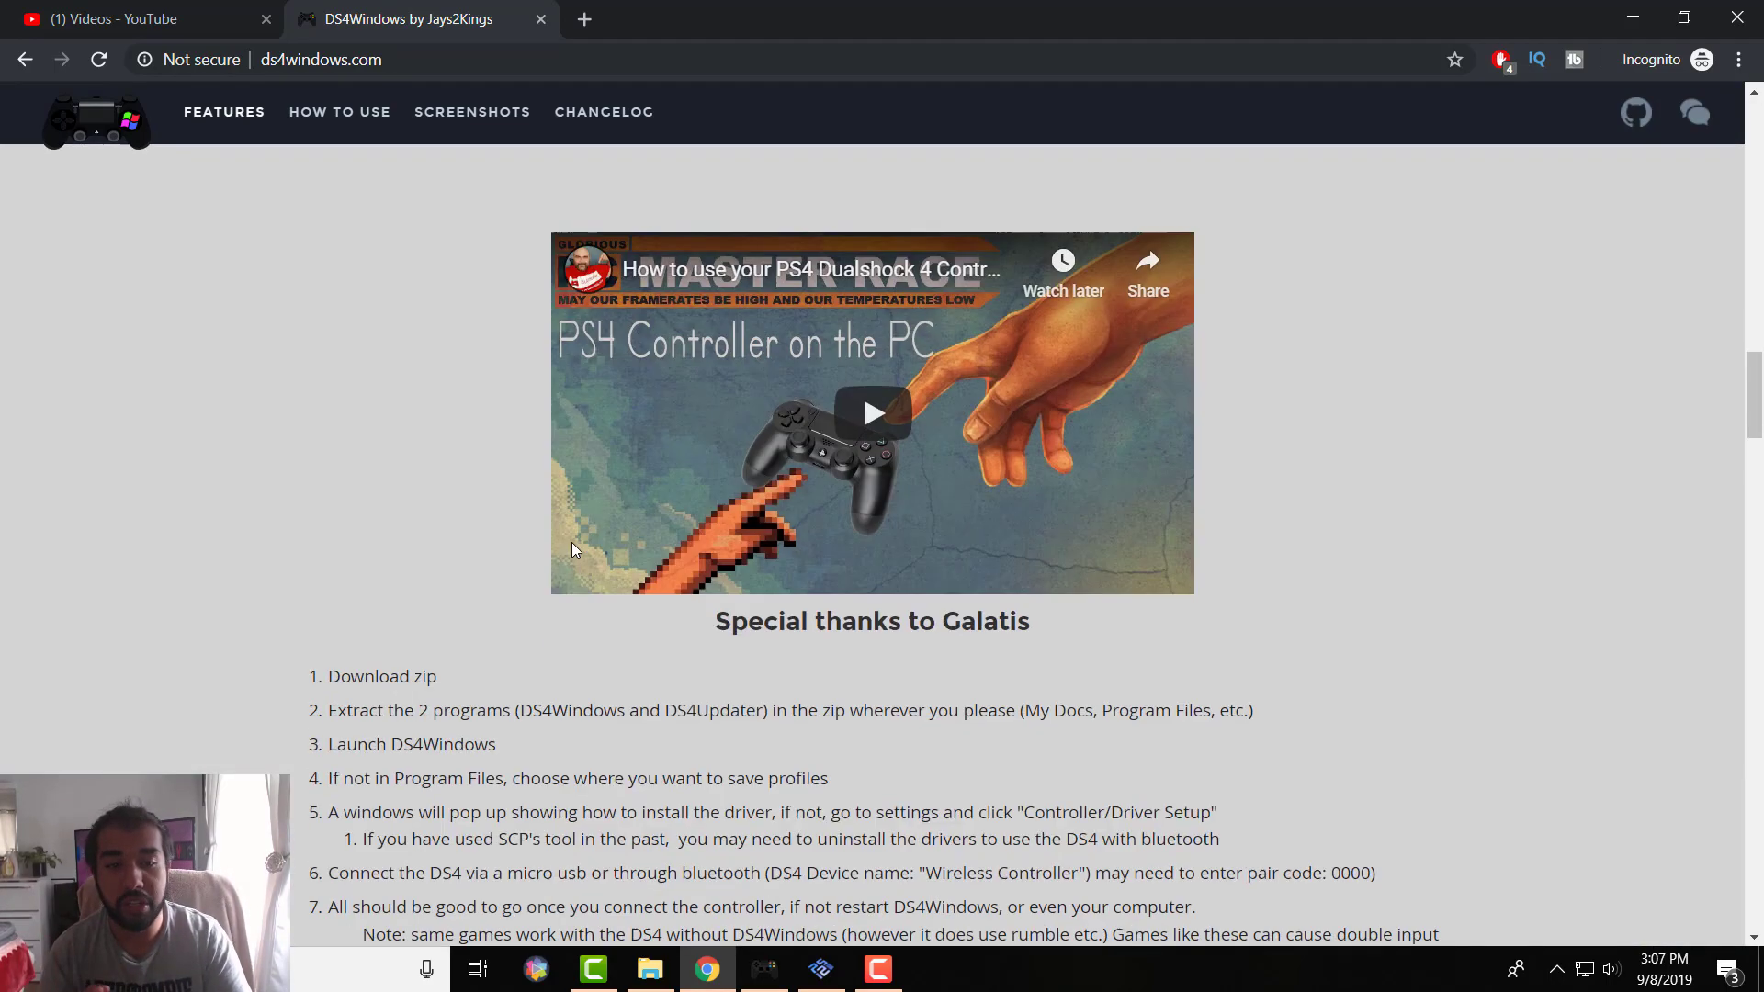
scroll(572, 549, "up", 20)
left_click(1630, 20)
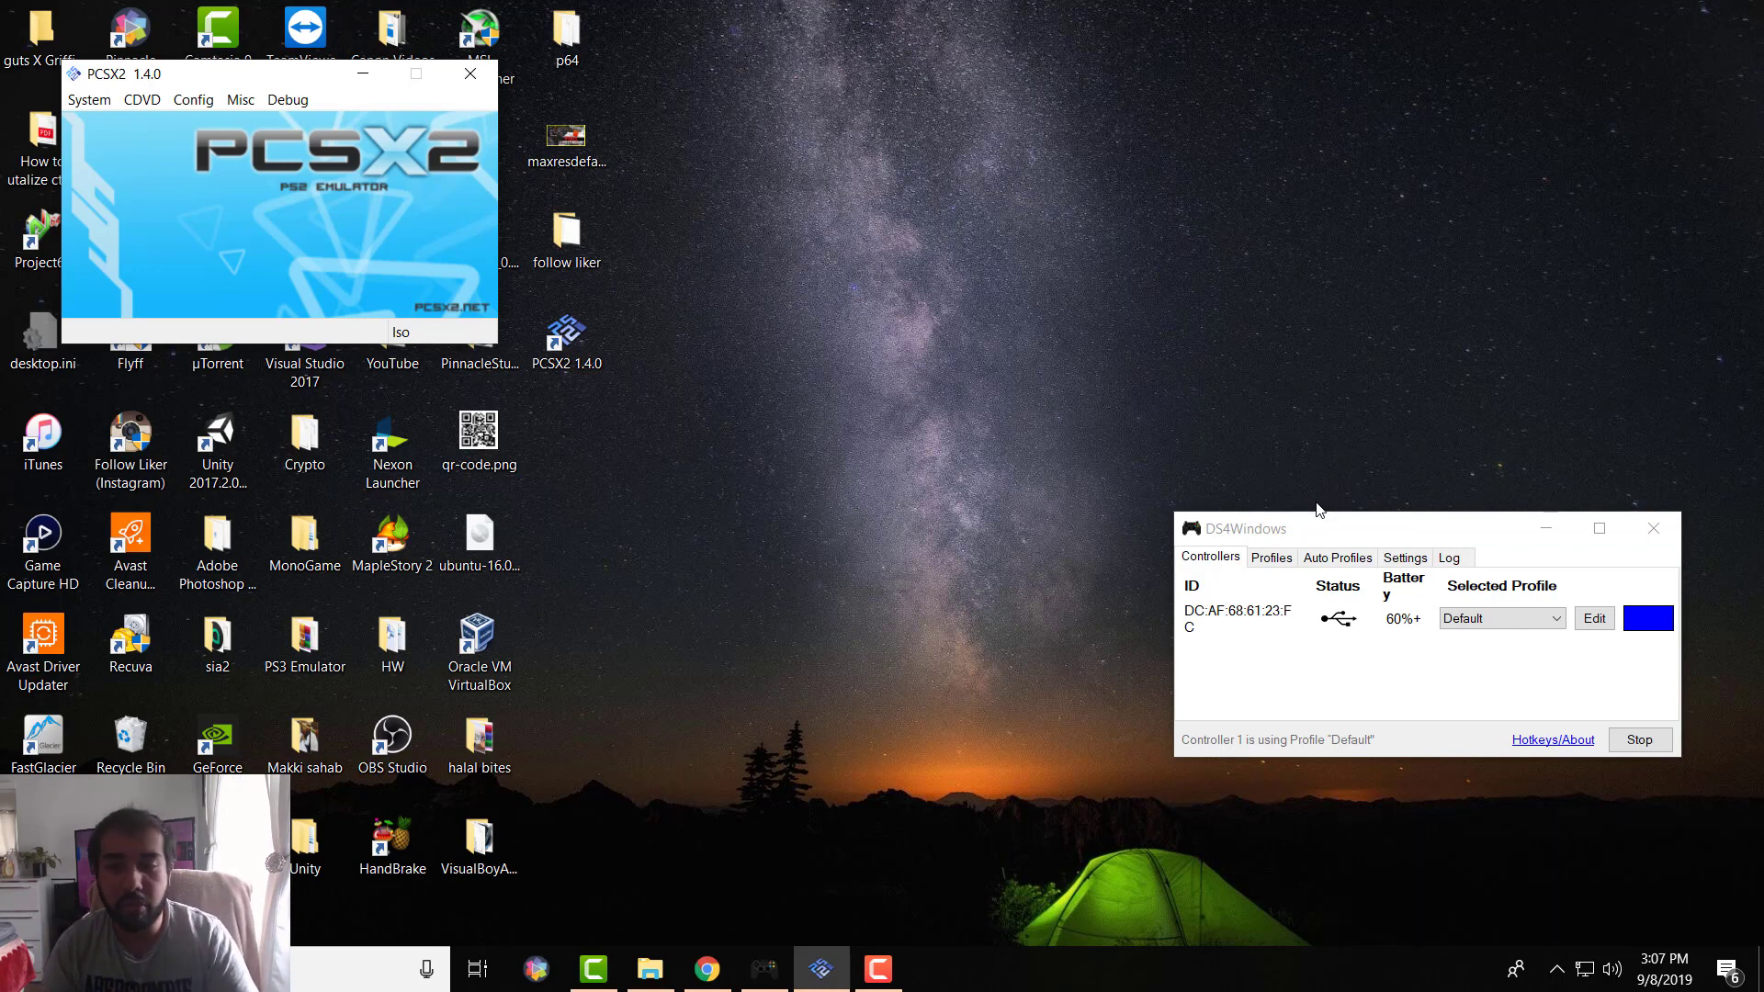
left_click(1274, 559)
left_click(1323, 560)
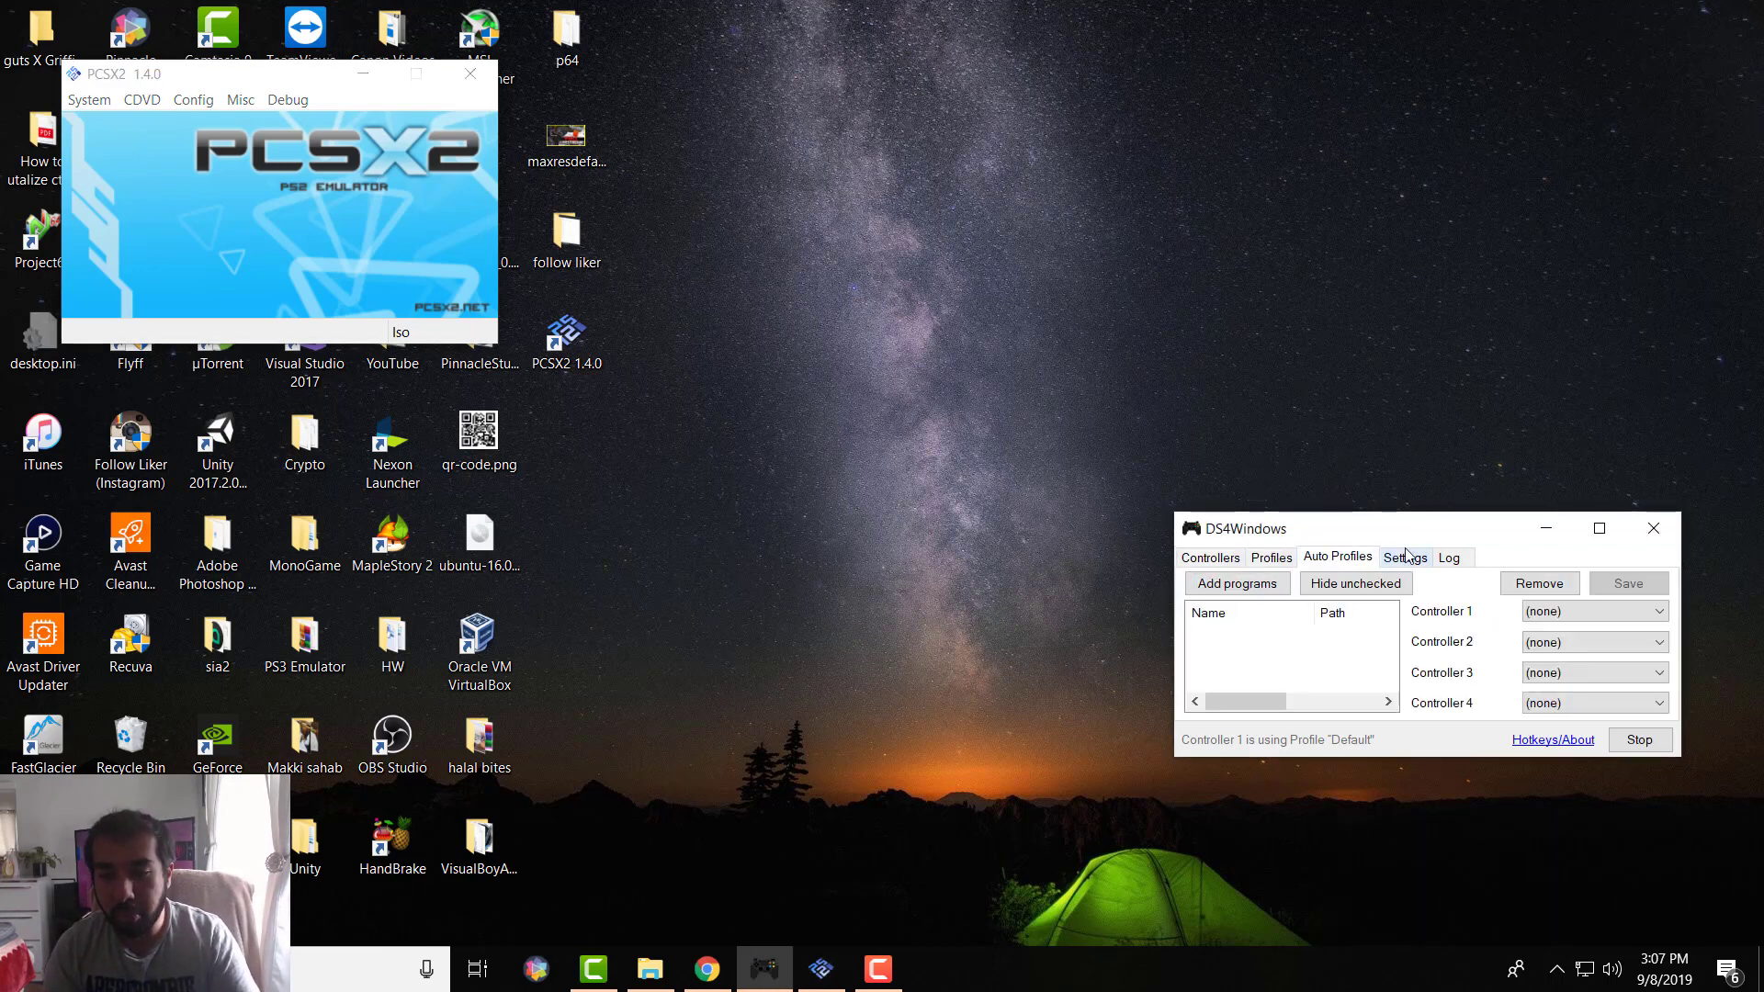
left_click(1413, 557)
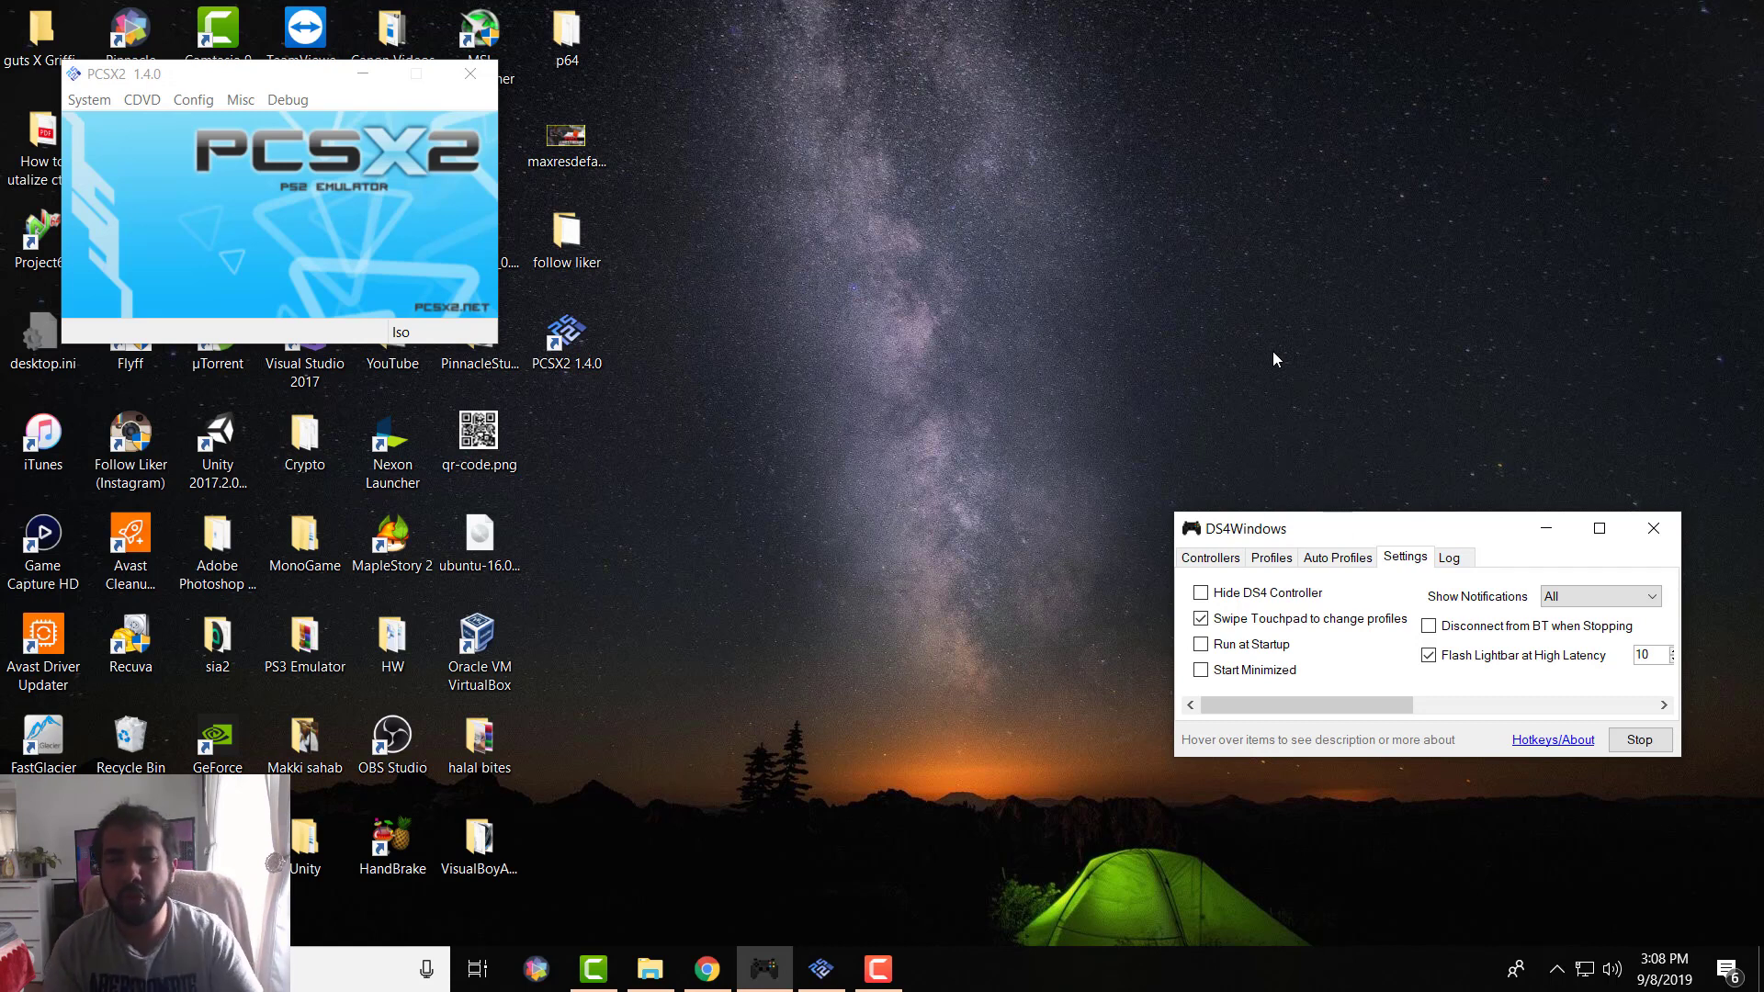
left_click(1448, 559)
left_click(1340, 560)
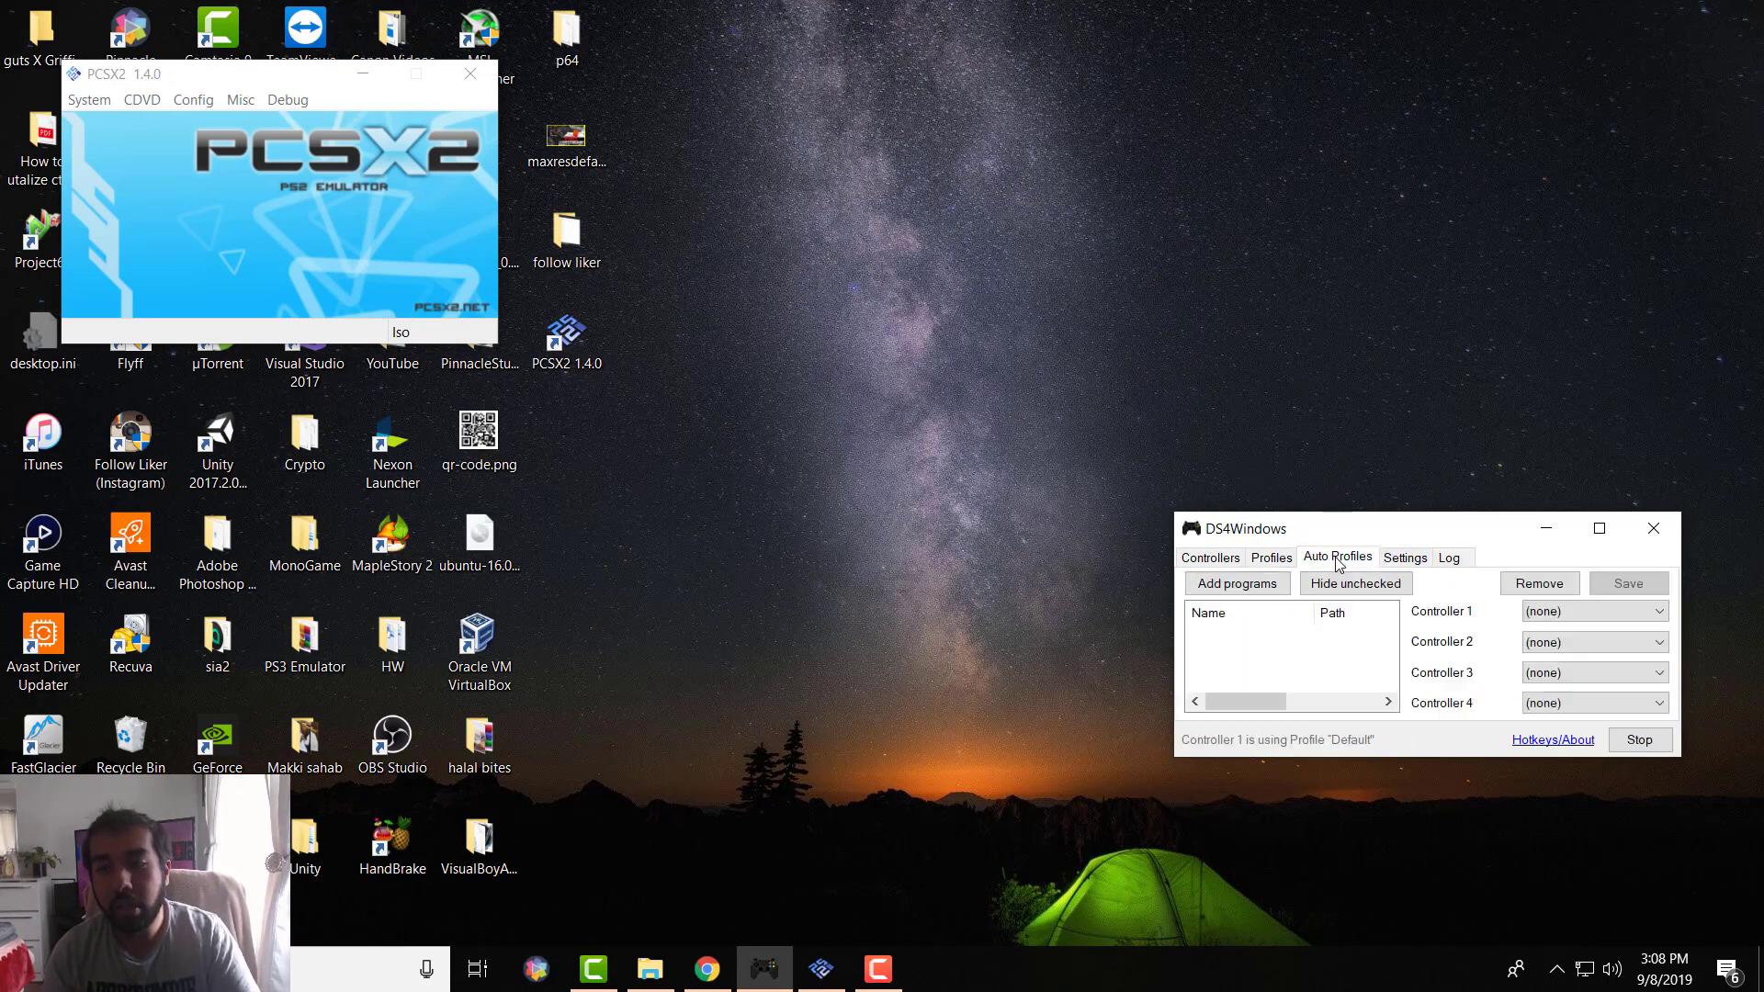
left_click(1257, 565)
left_click(1220, 563)
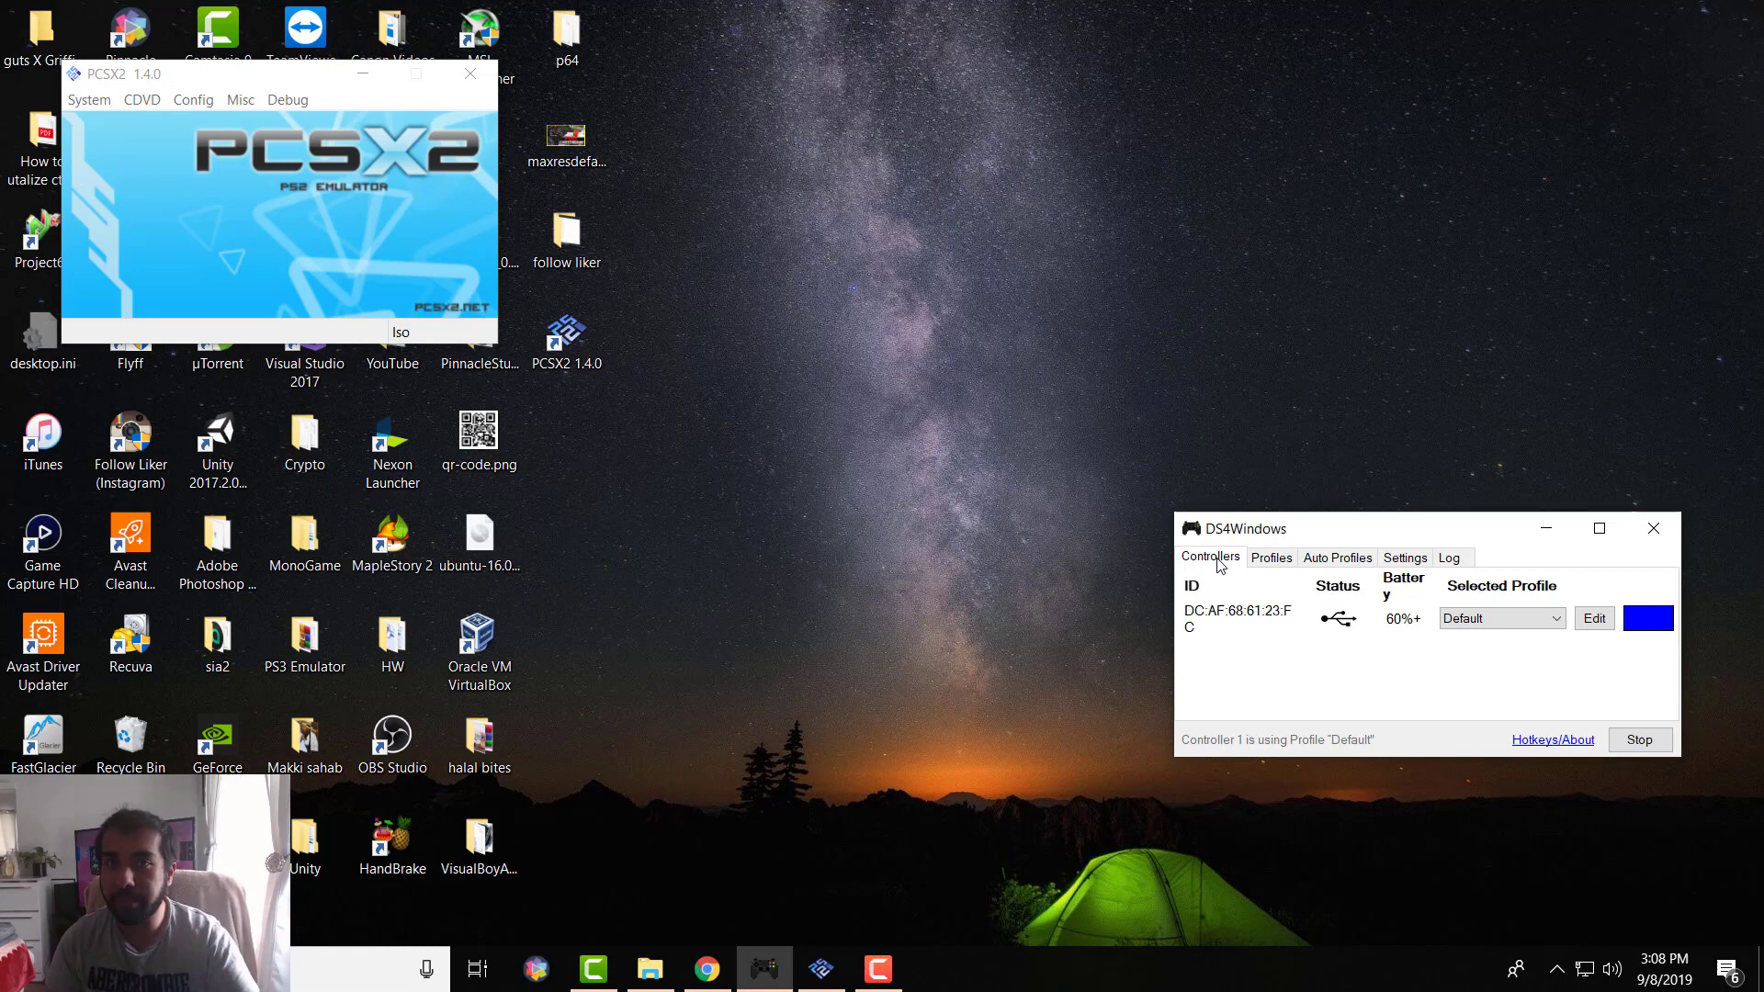
Step: Launch AM2R.exe from its Downloads folder and allow the unsigned game to run
left_click(649, 970)
double_click(931, 301)
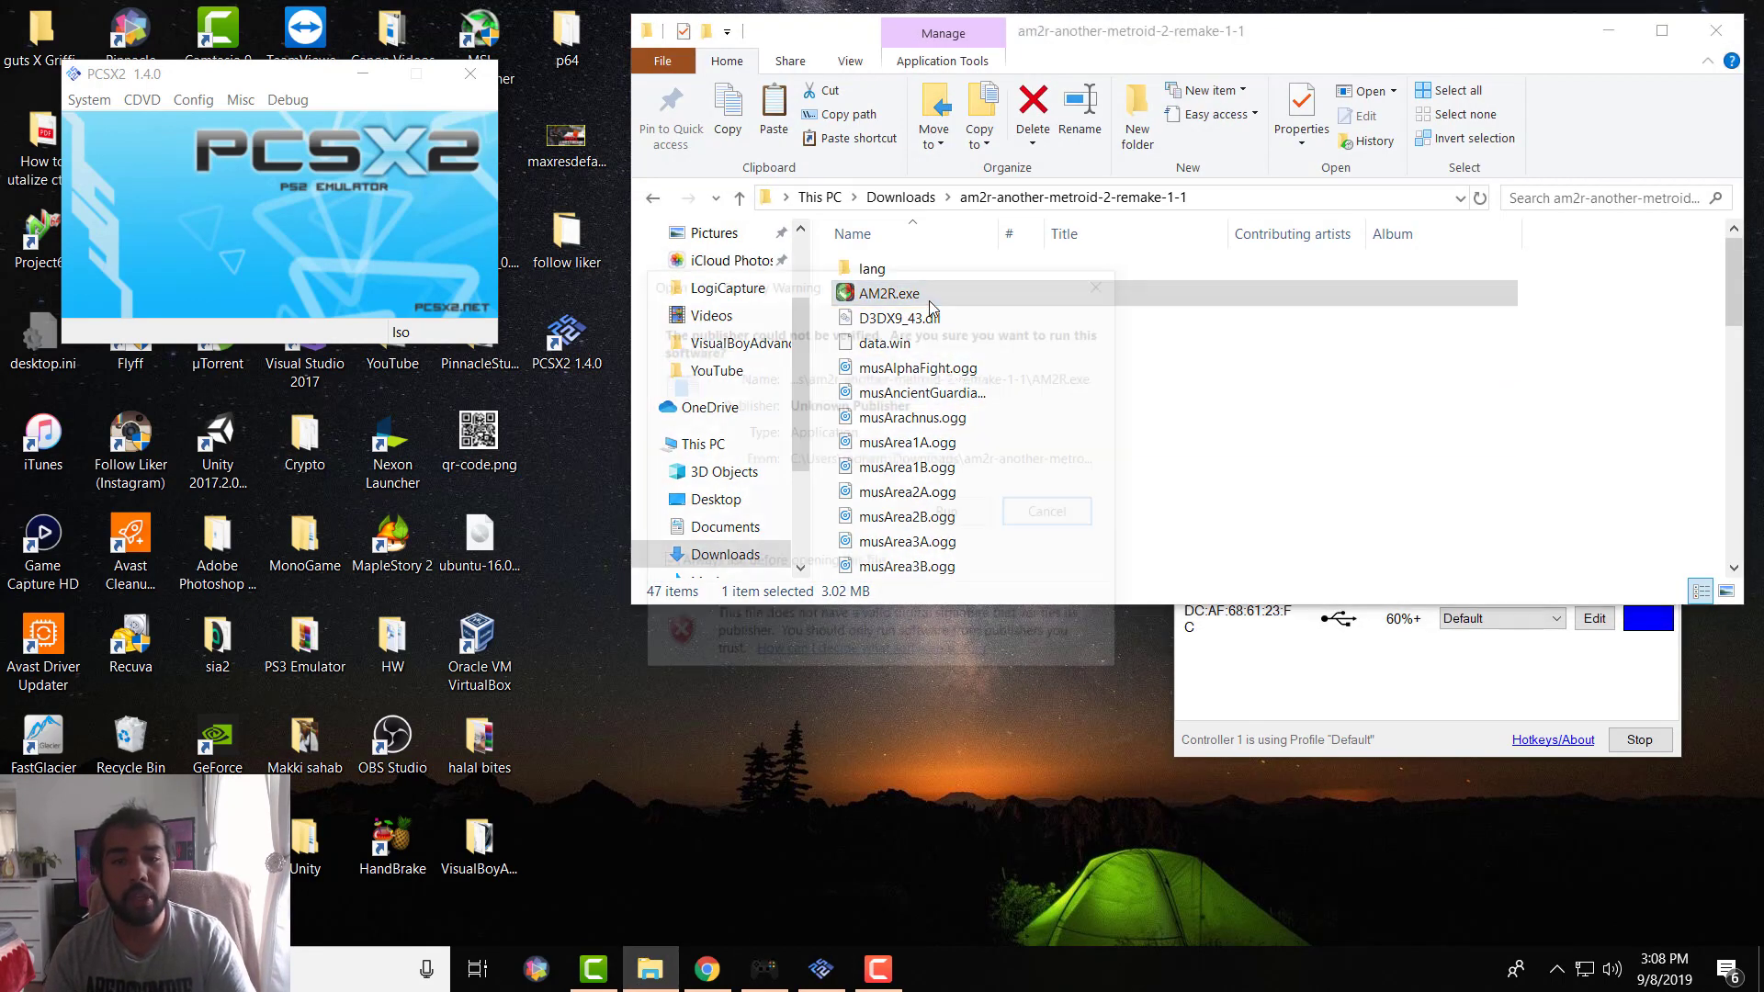
left_click(950, 512)
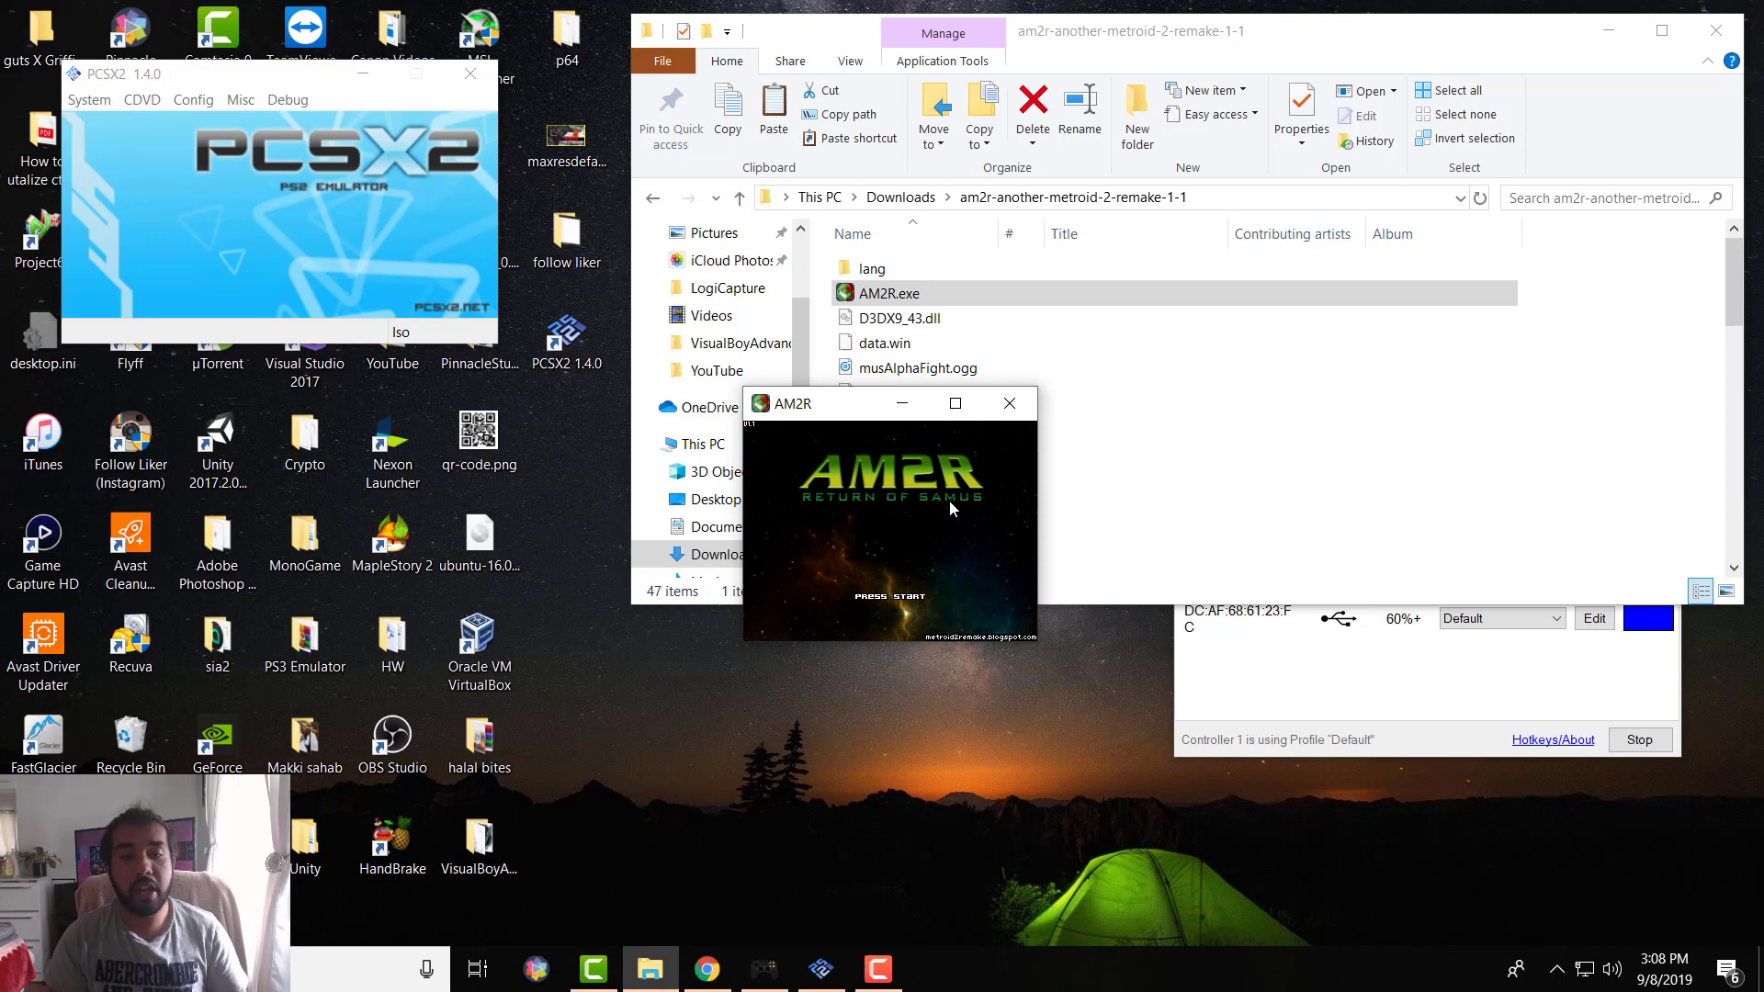
Step: Leave the title screen and move the selection back to save slot A
key("Return")
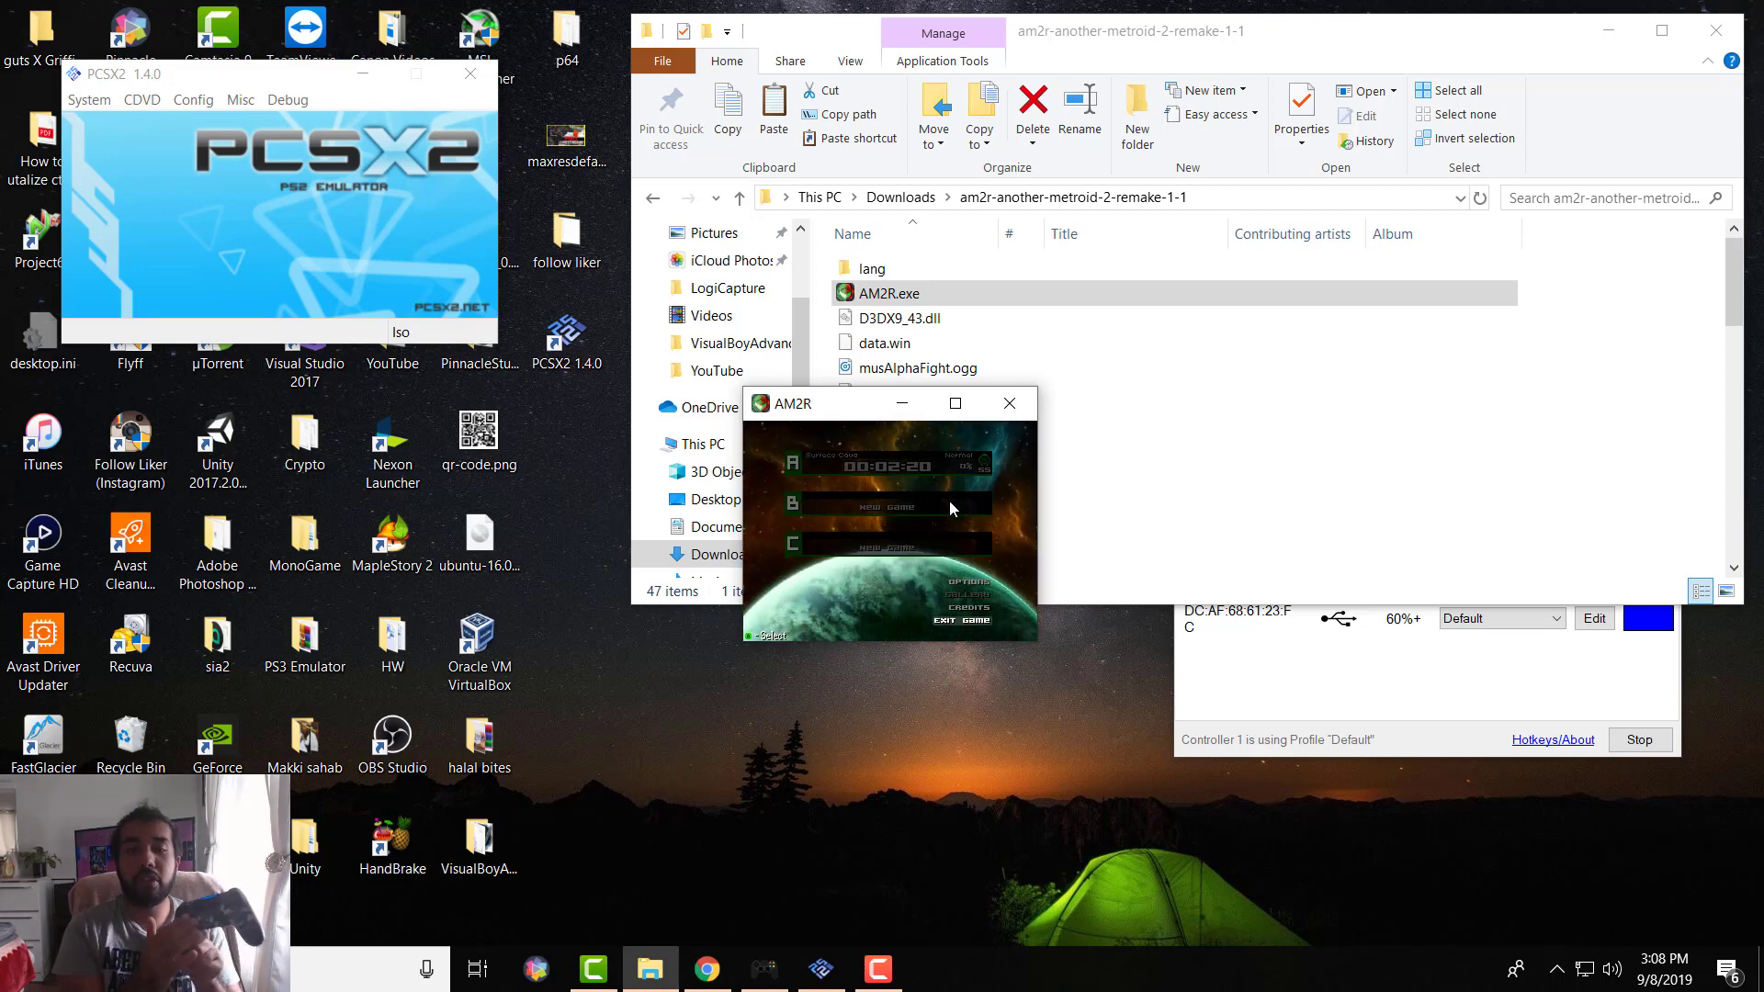
key("Down")
key("Down")
key("Down")
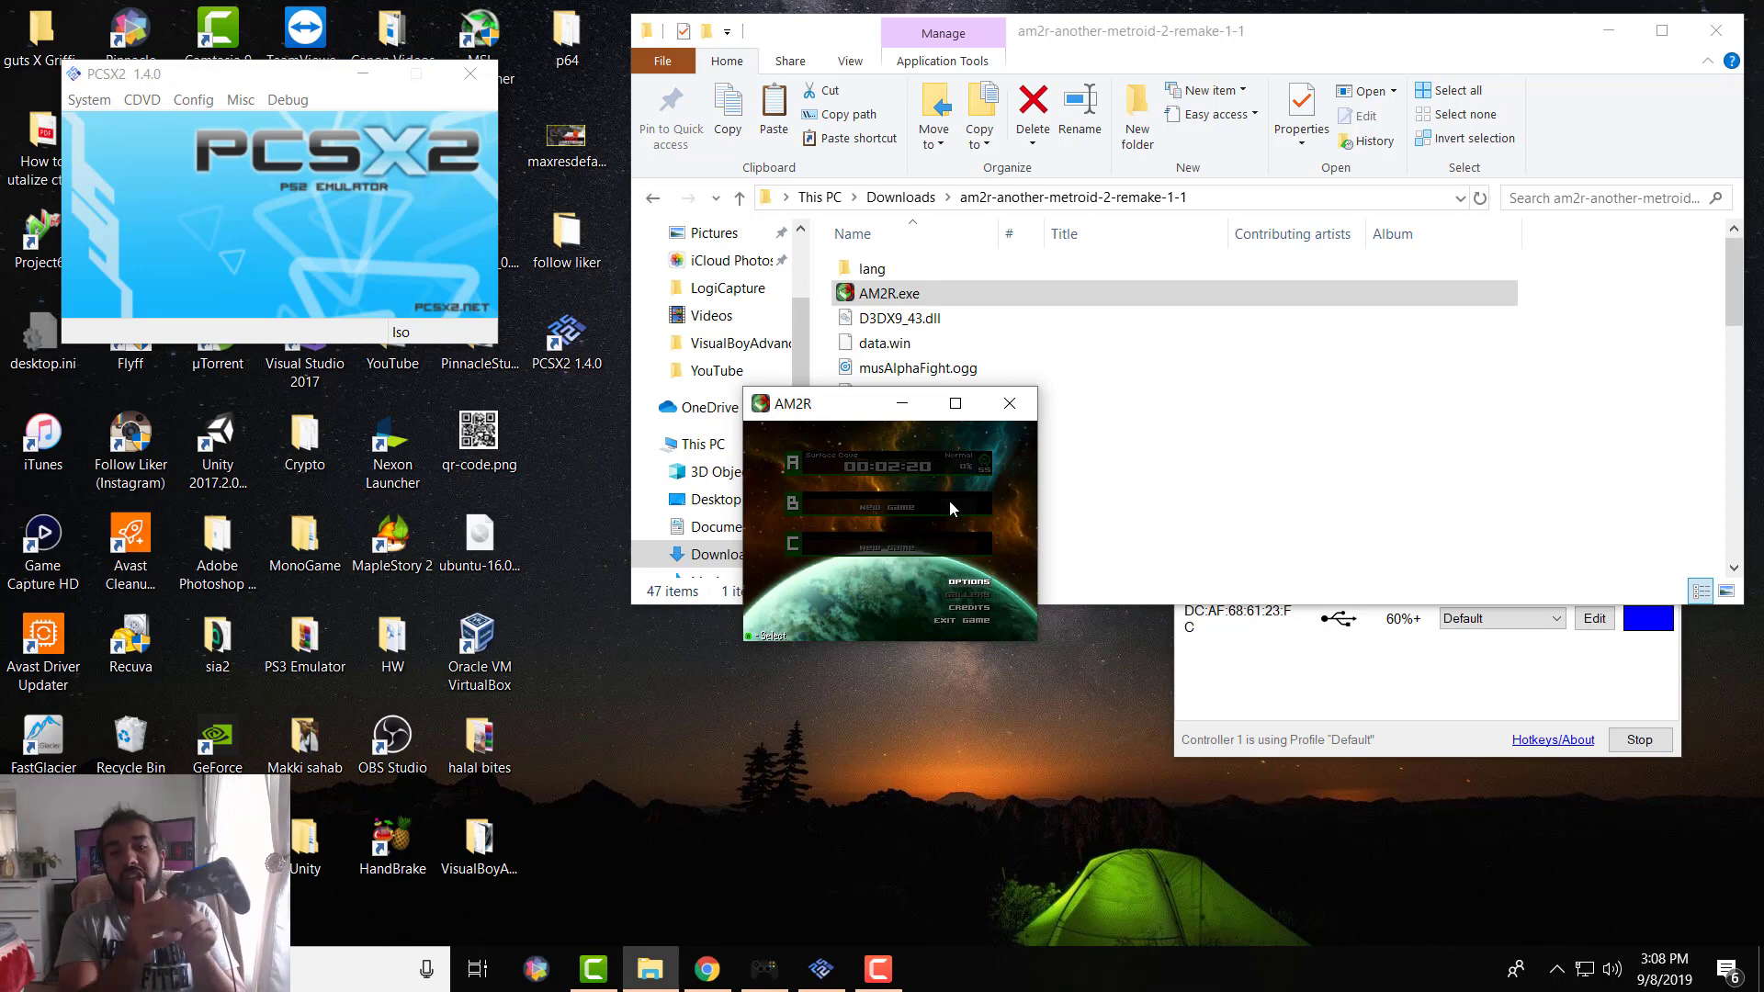
key("Up")
key("Up")
key("Up")
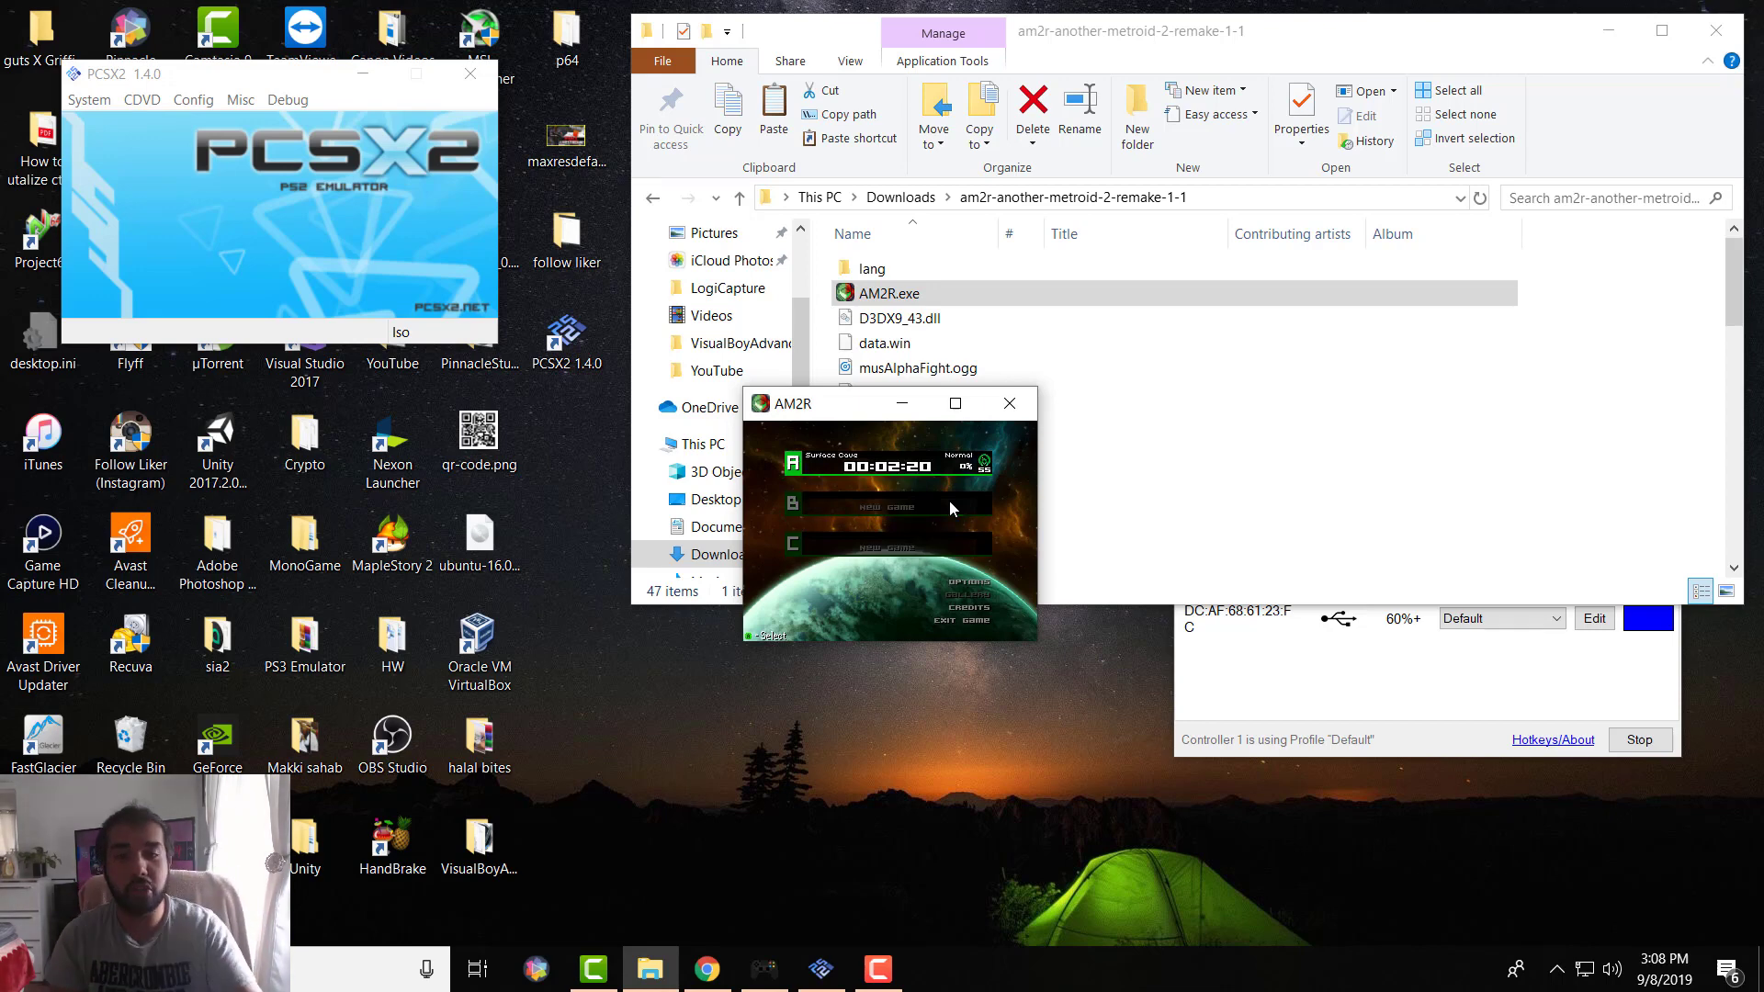
Step: Close AM2R and reboot the emulated CD/DVD in PCSX2, confirming the virtual machine reset
left_click(1002, 416)
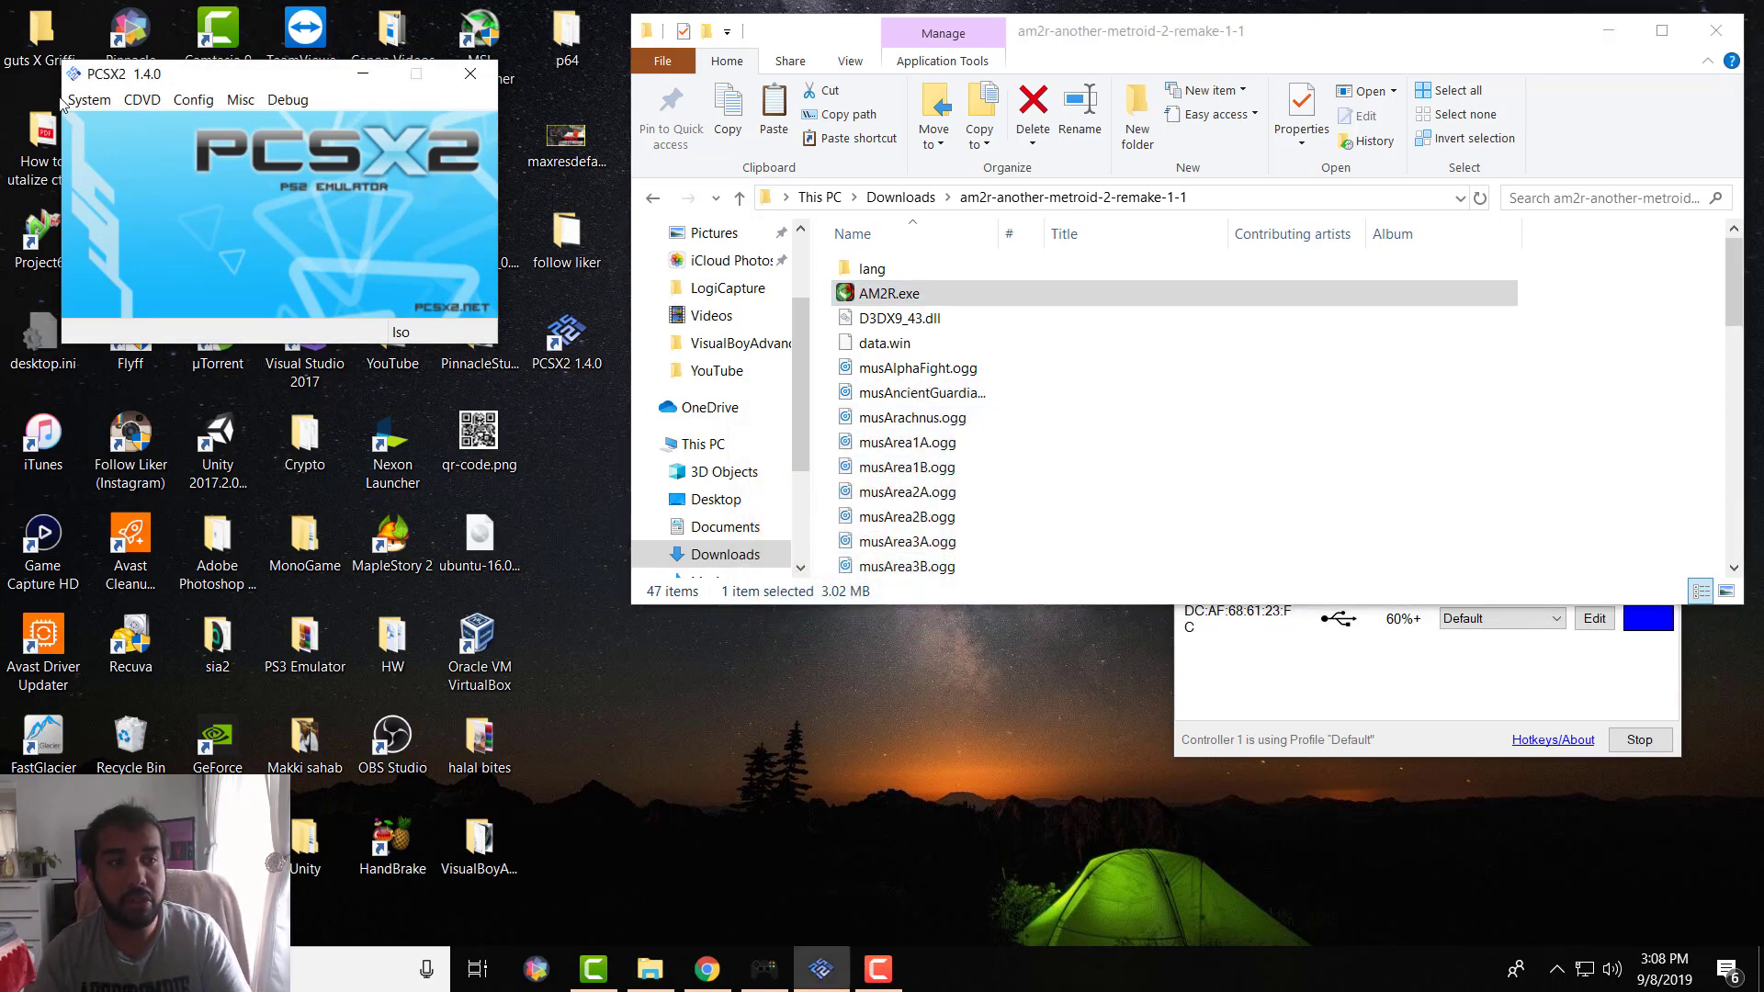
left_click(89, 99)
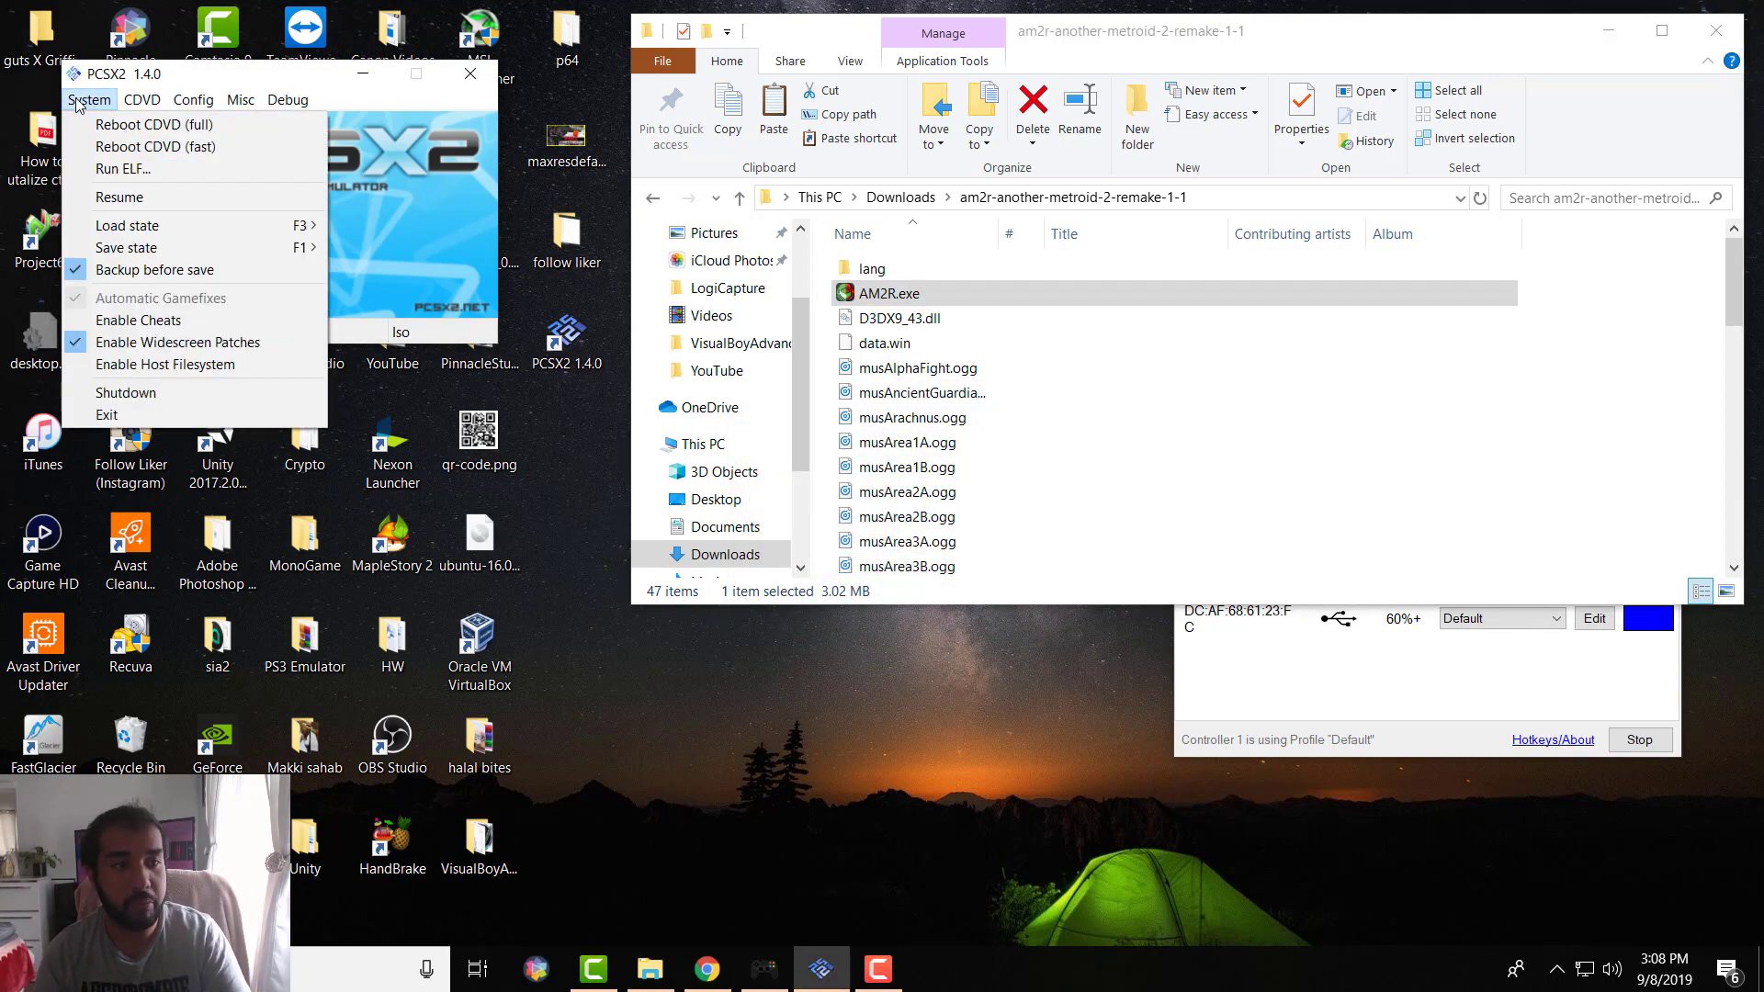
left_click(131, 146)
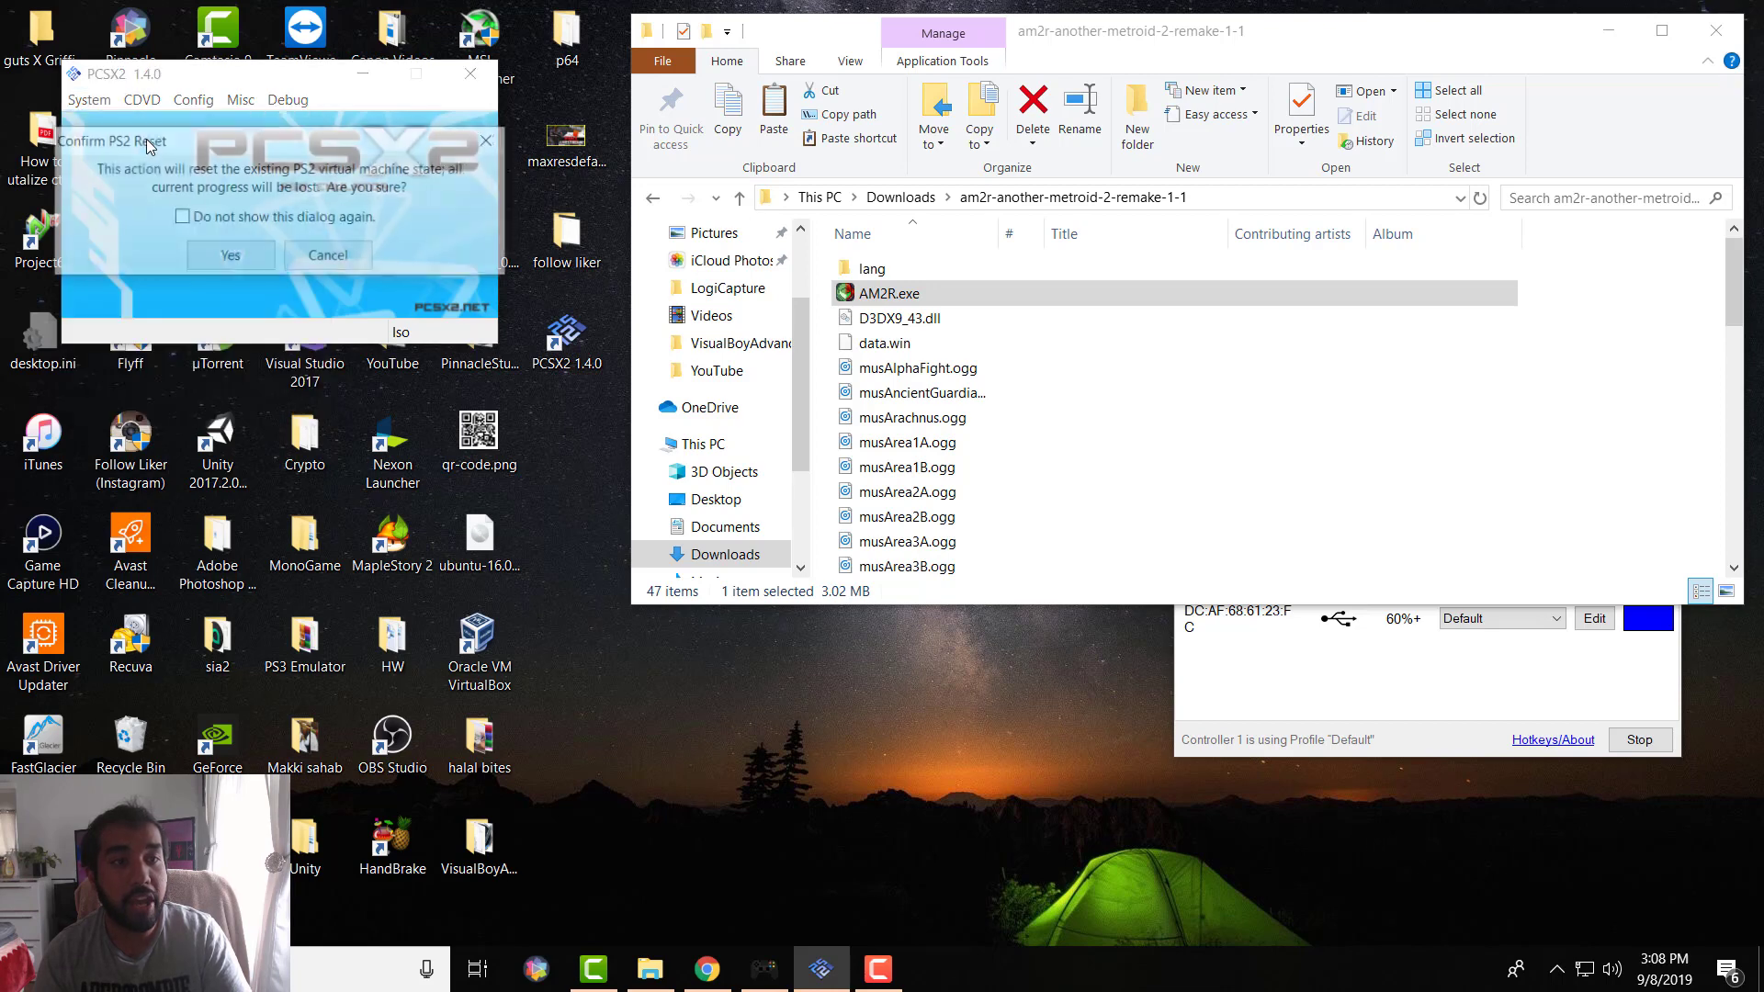
left_click(204, 262)
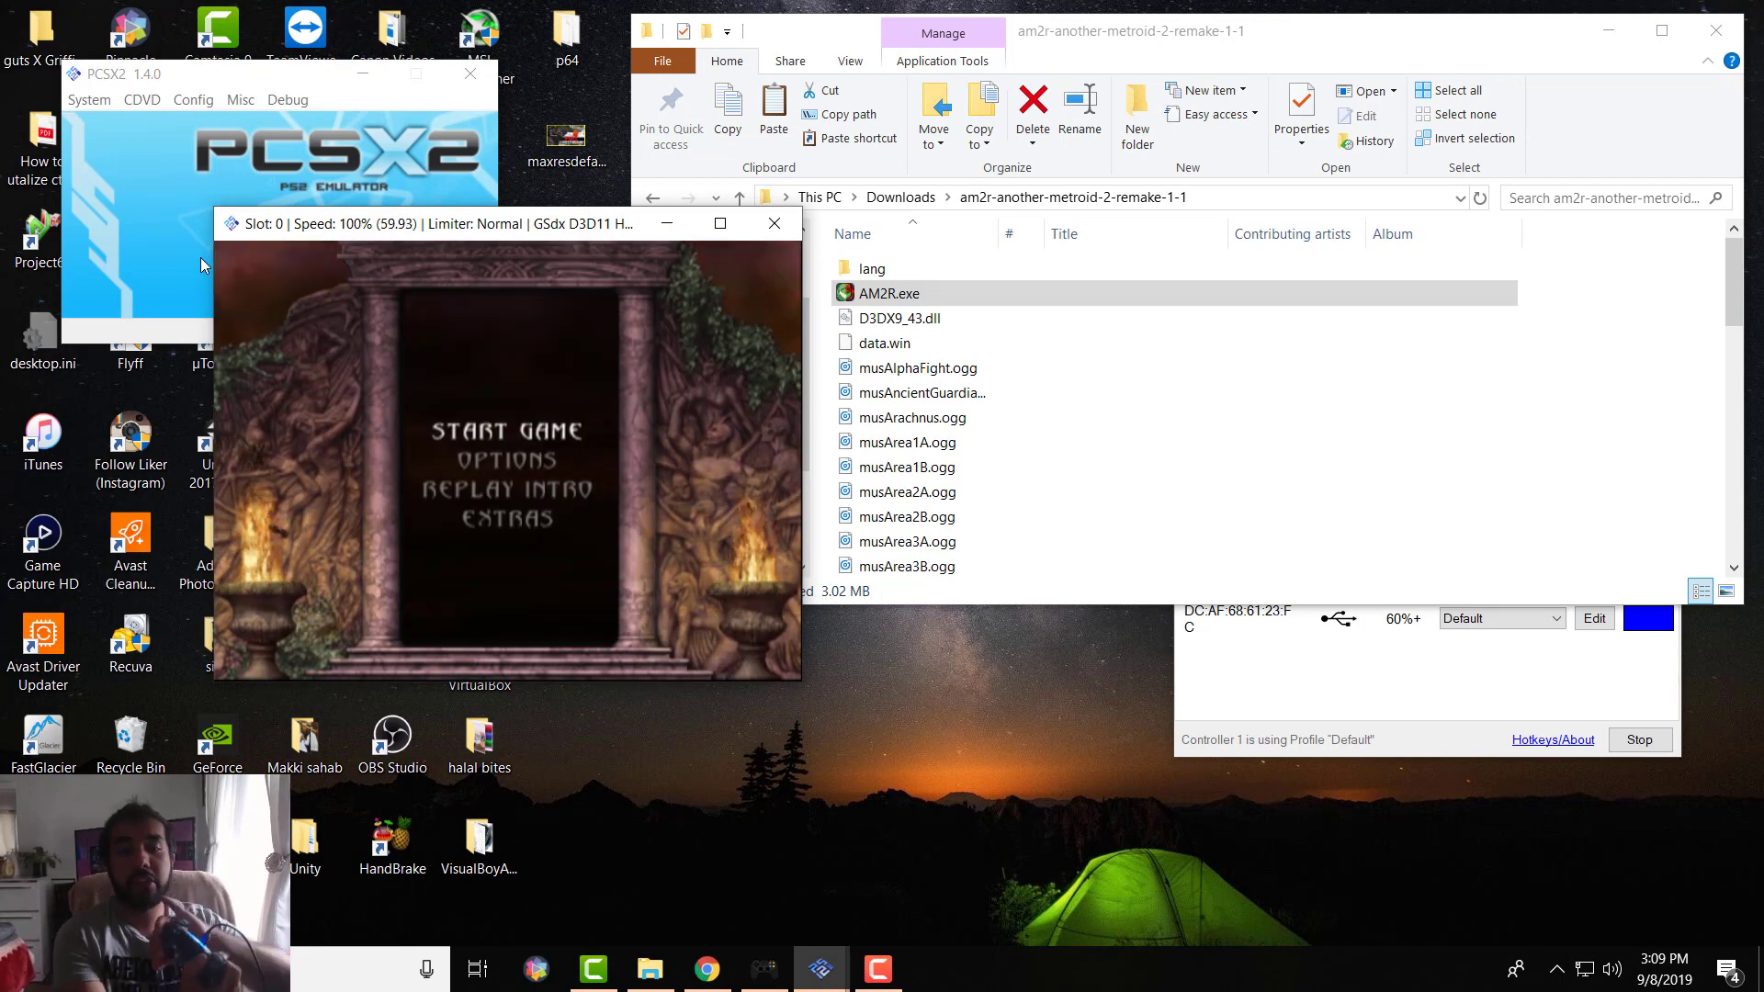
Step: In the game's Options, toggle Vibration off and on and set Blocking to SKILLED
key("Down")
key("Down")
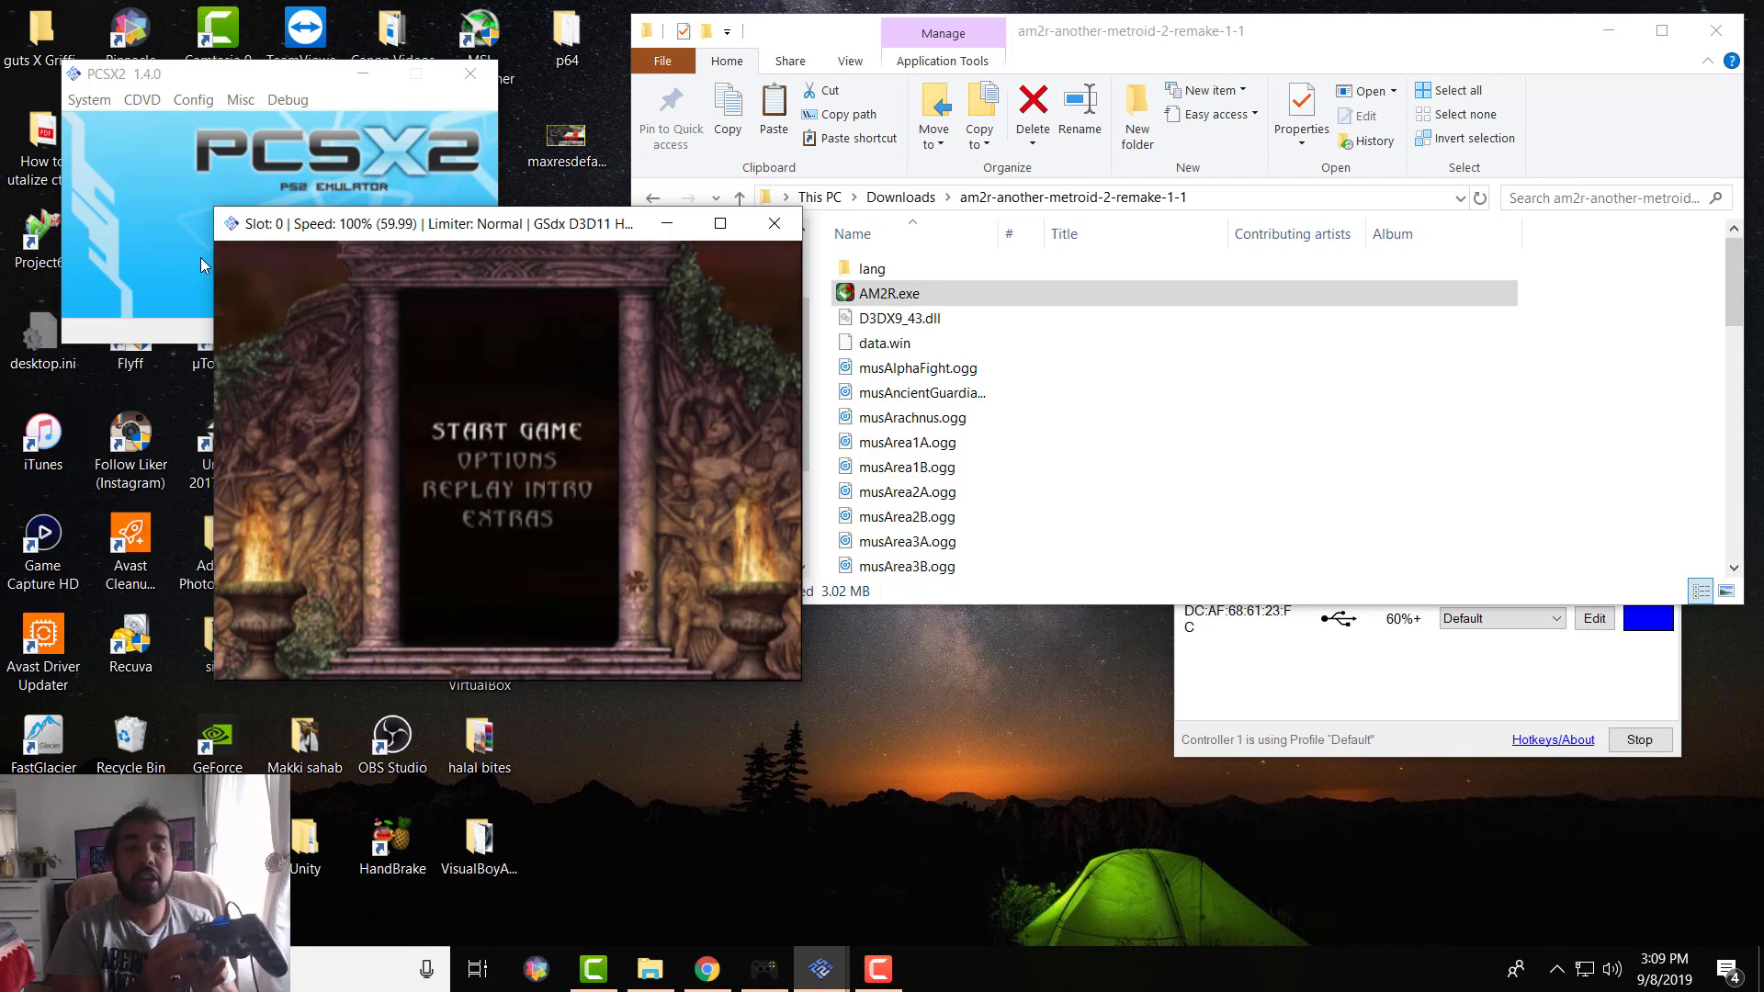
key("Up")
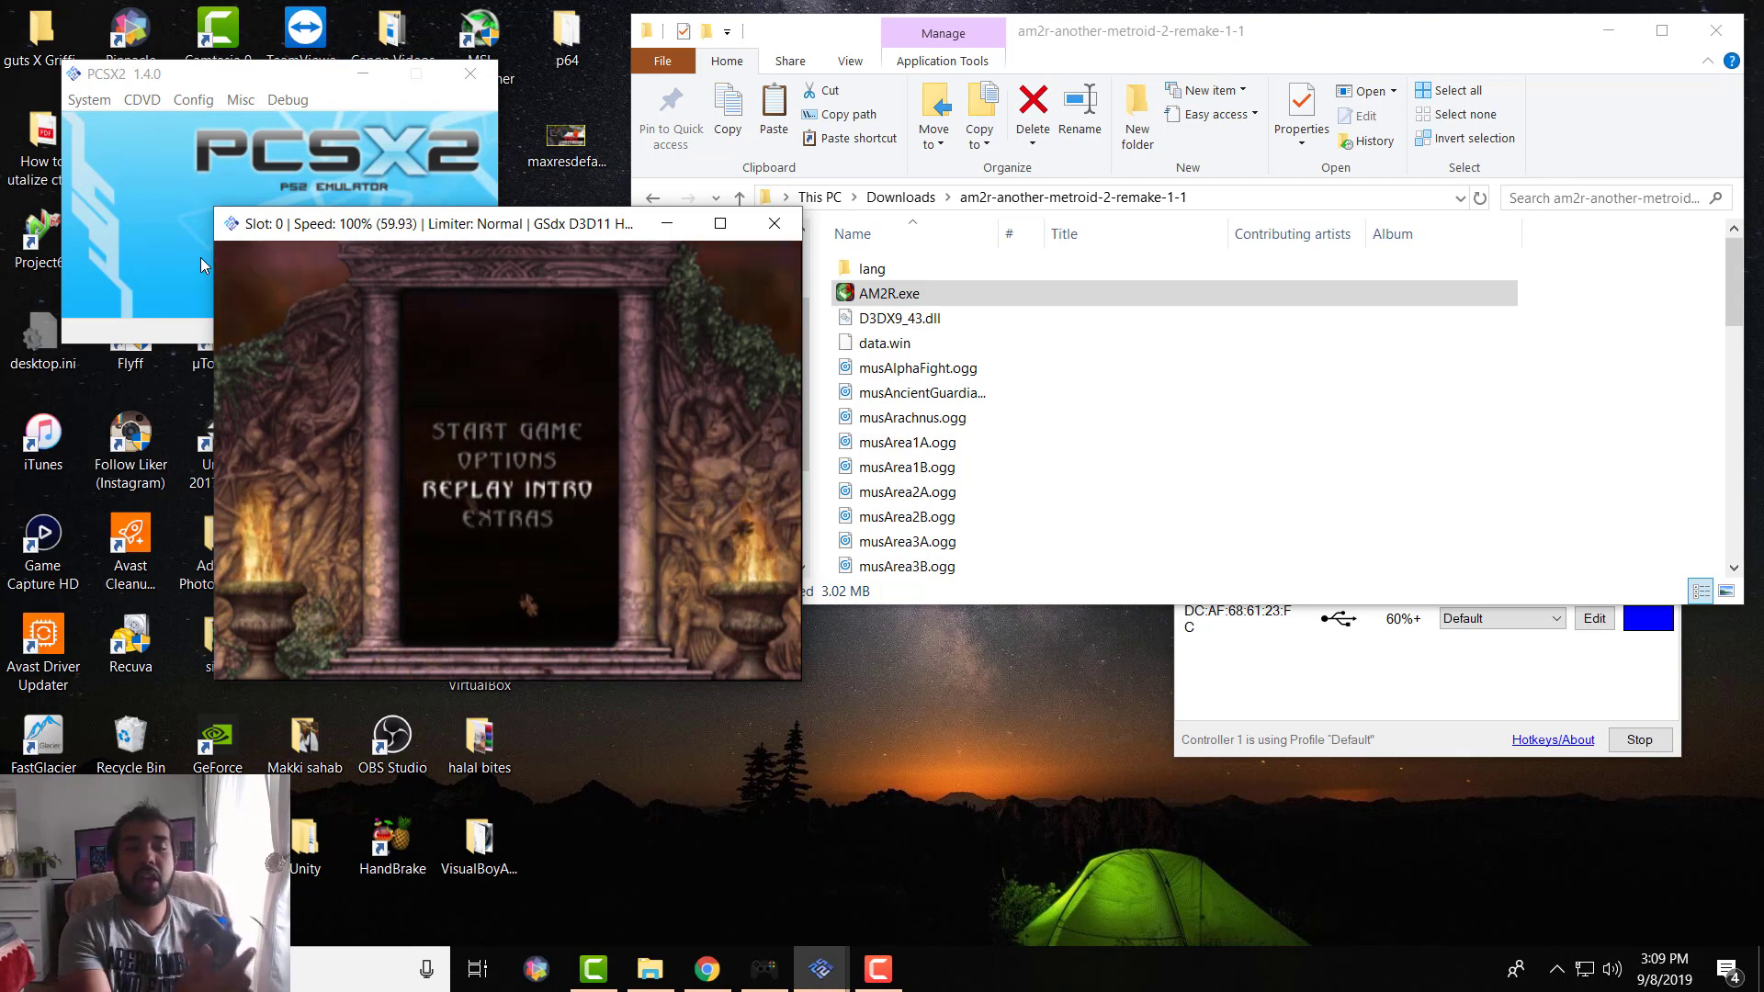
key("Return")
key("Right")
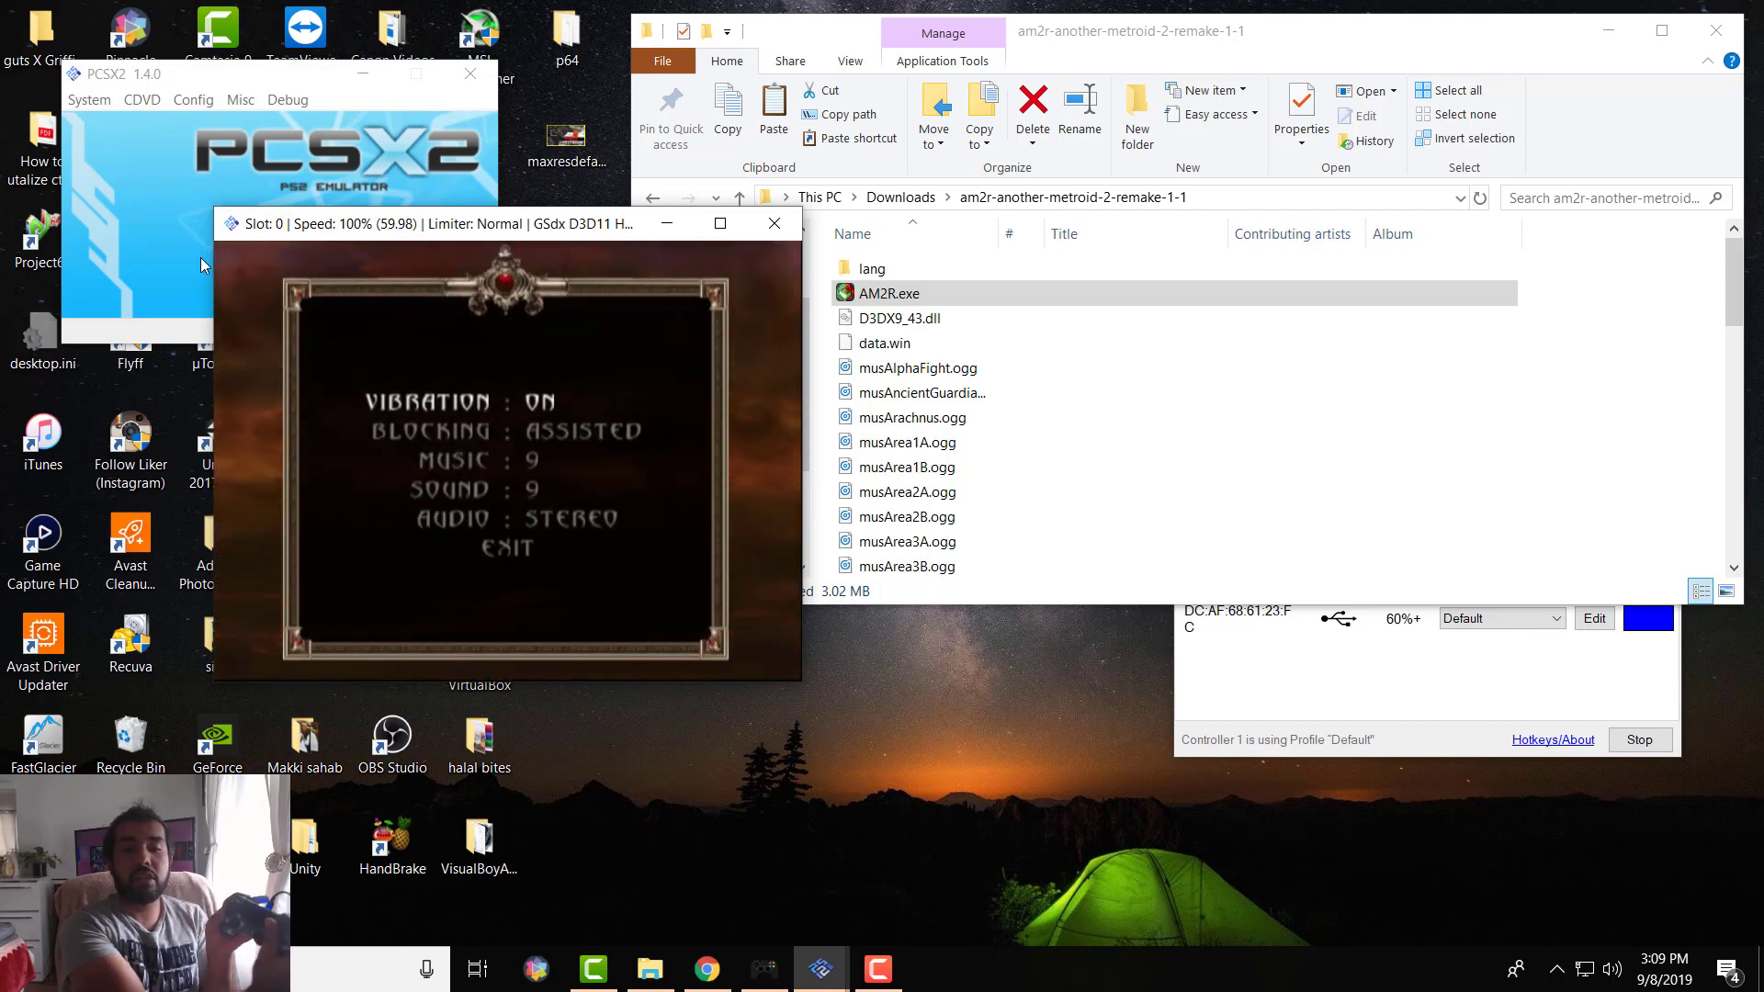
key("Right")
key("Down")
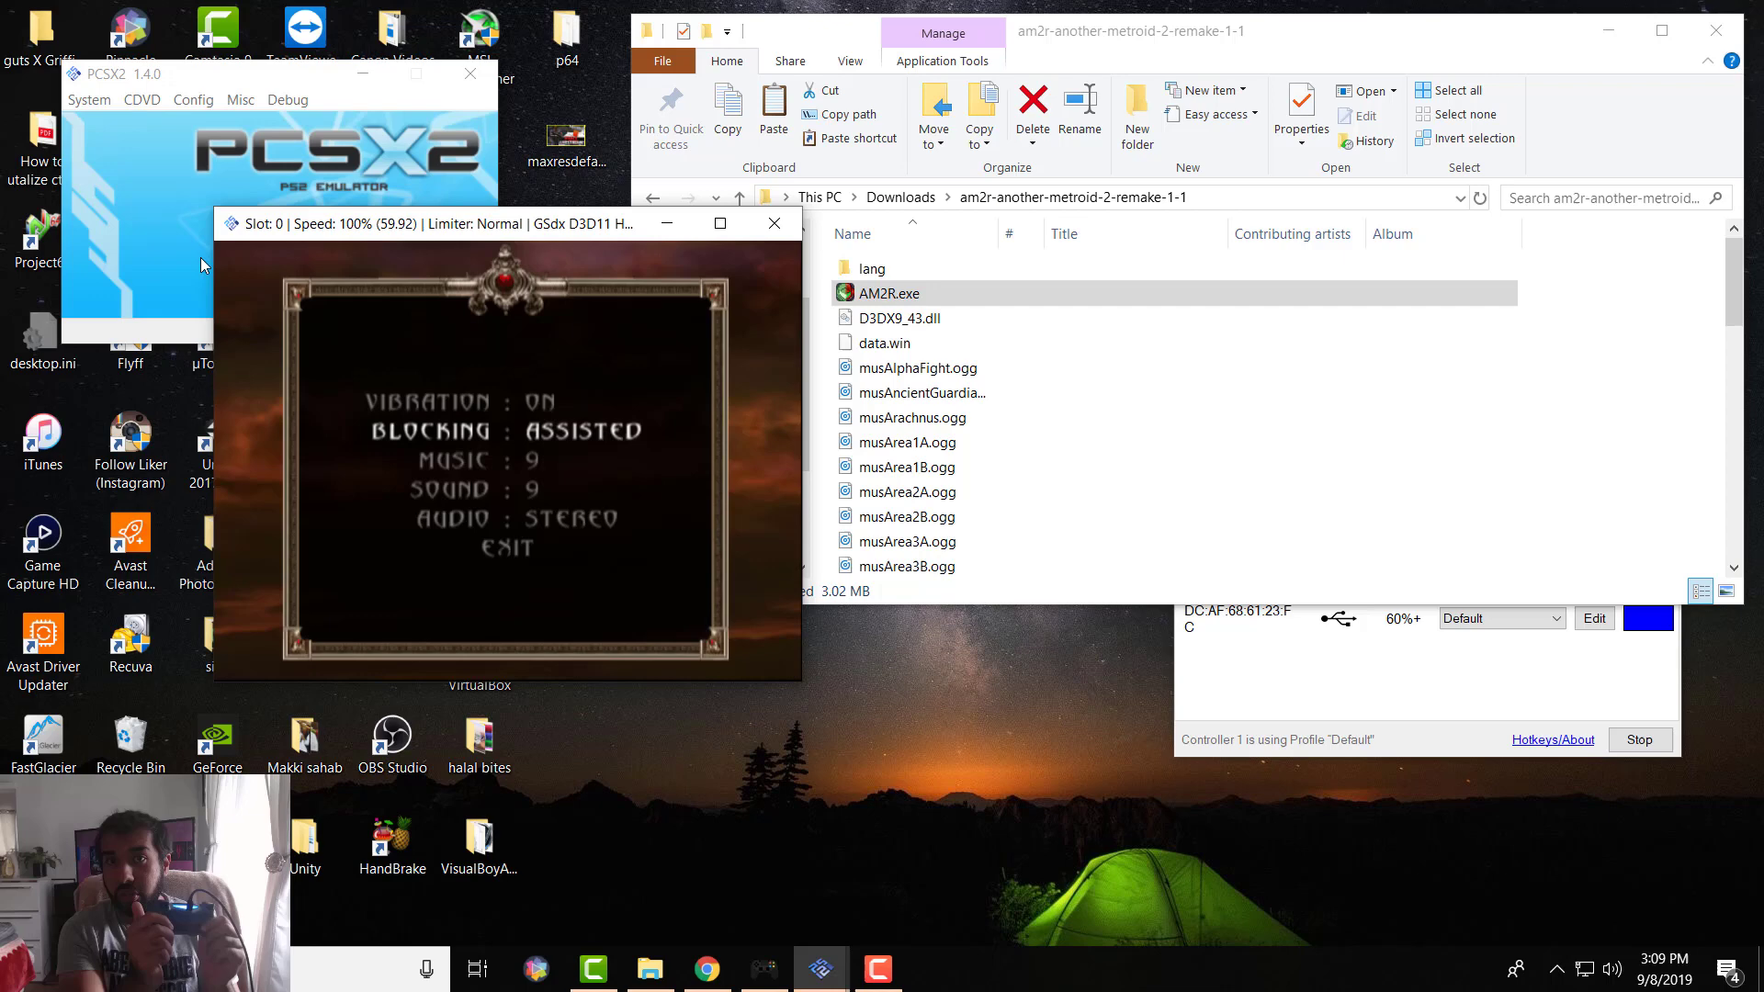
key("Right")
key("Right")
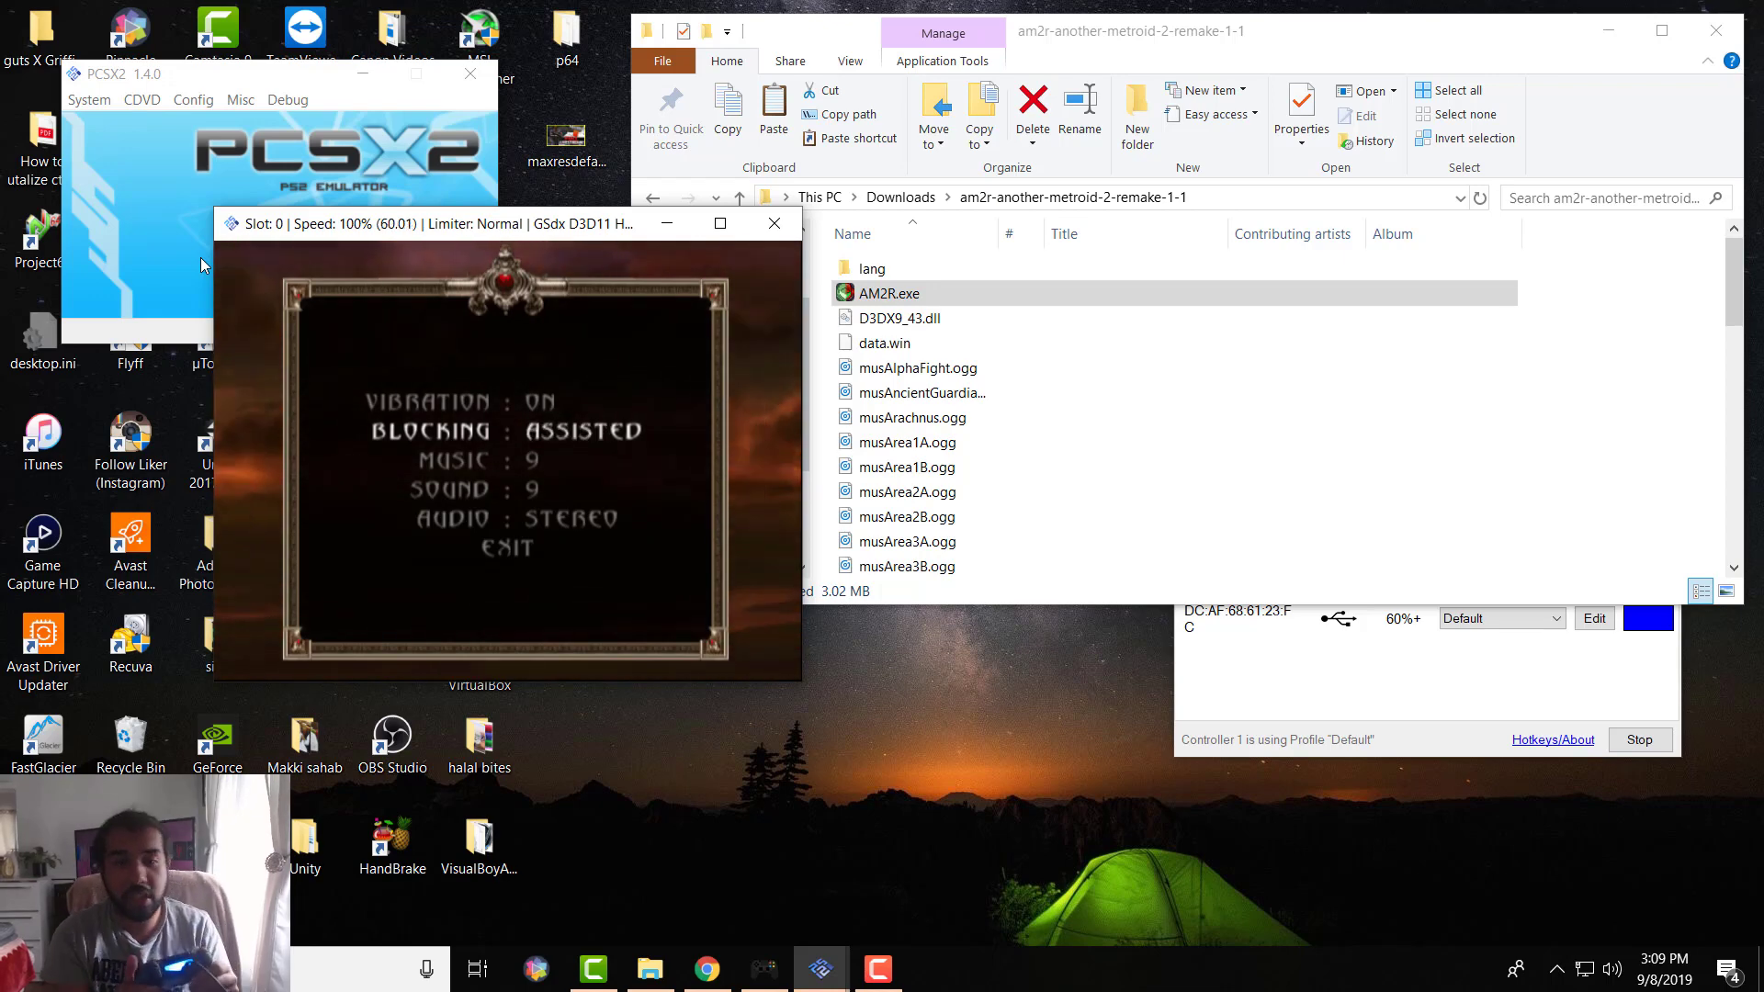
key("Escape")
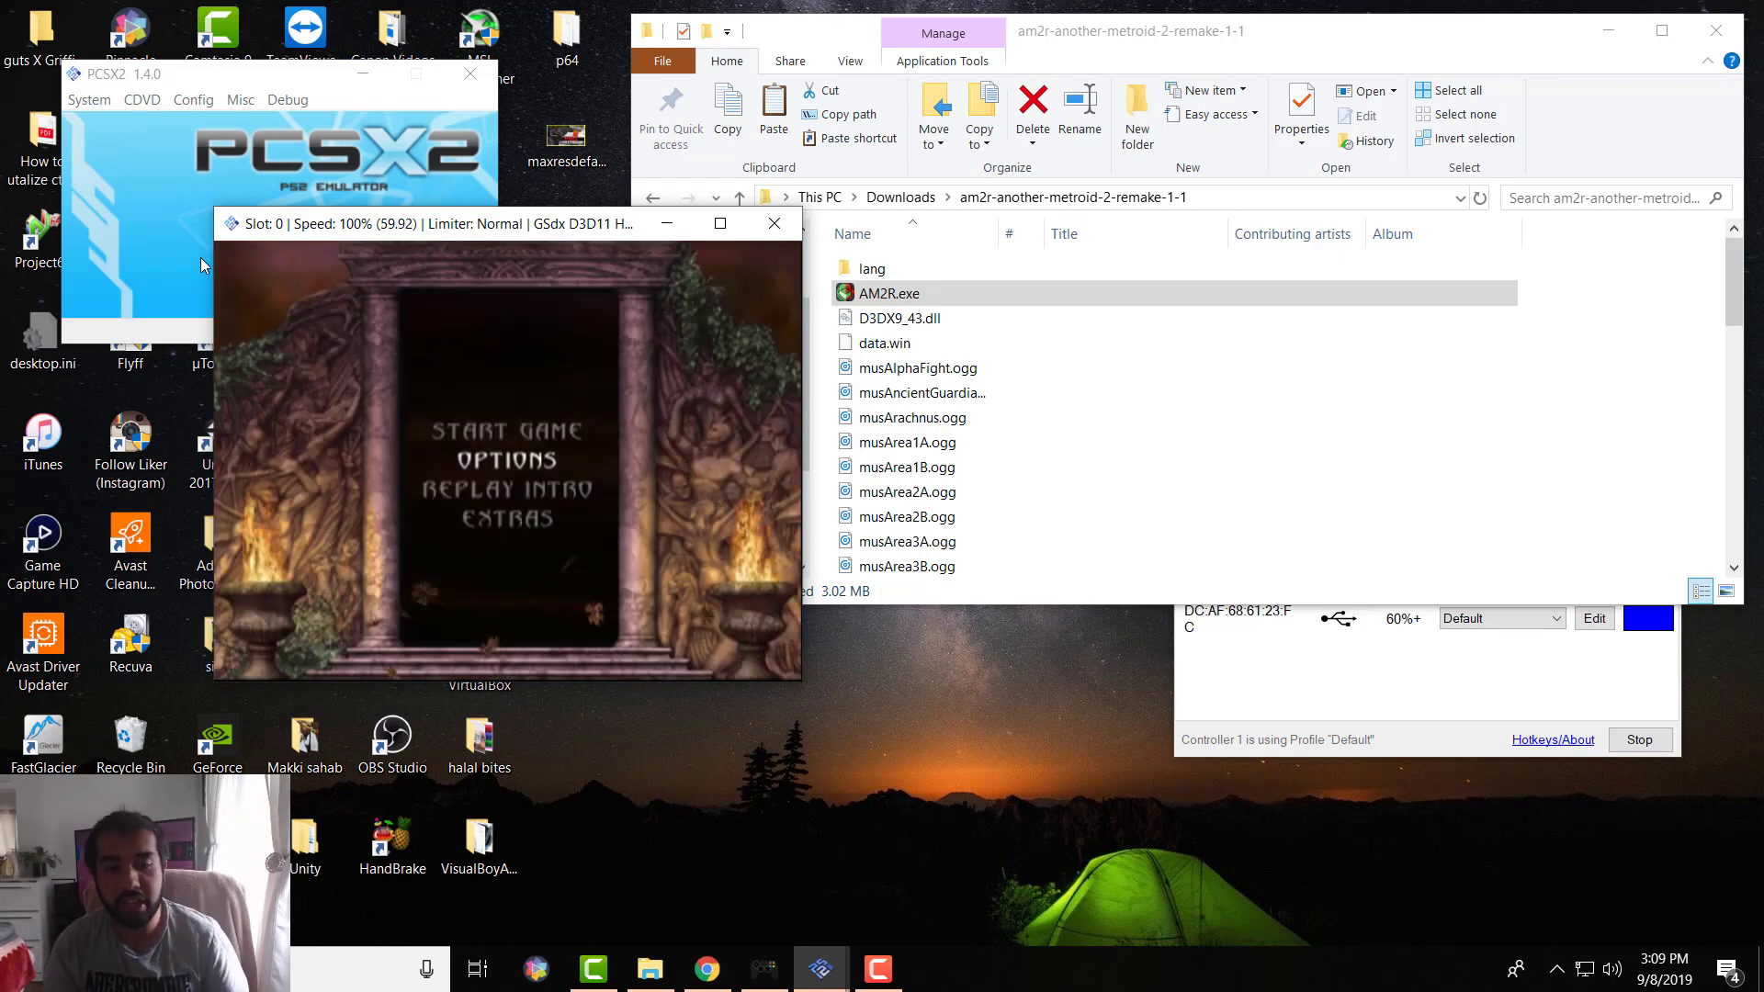
Step: Reopen and leave Options, move down to EXTRAS, then close the game window
key("Return")
key("Escape")
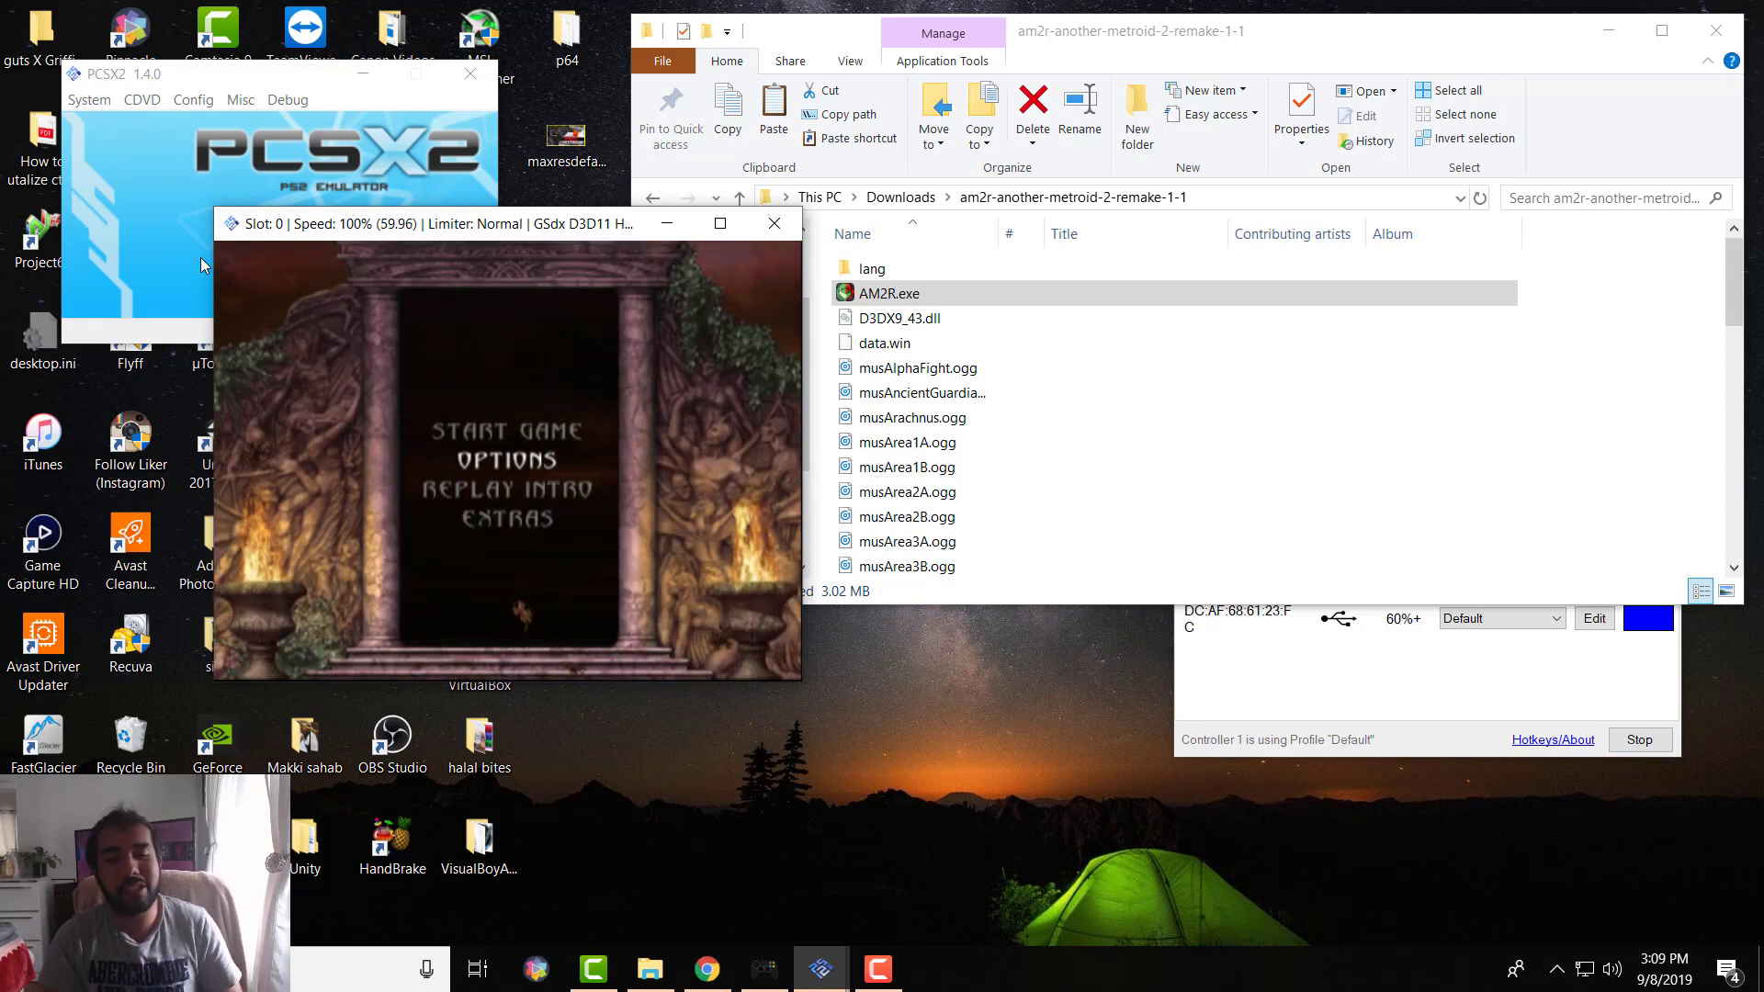
key("Down")
key("Down")
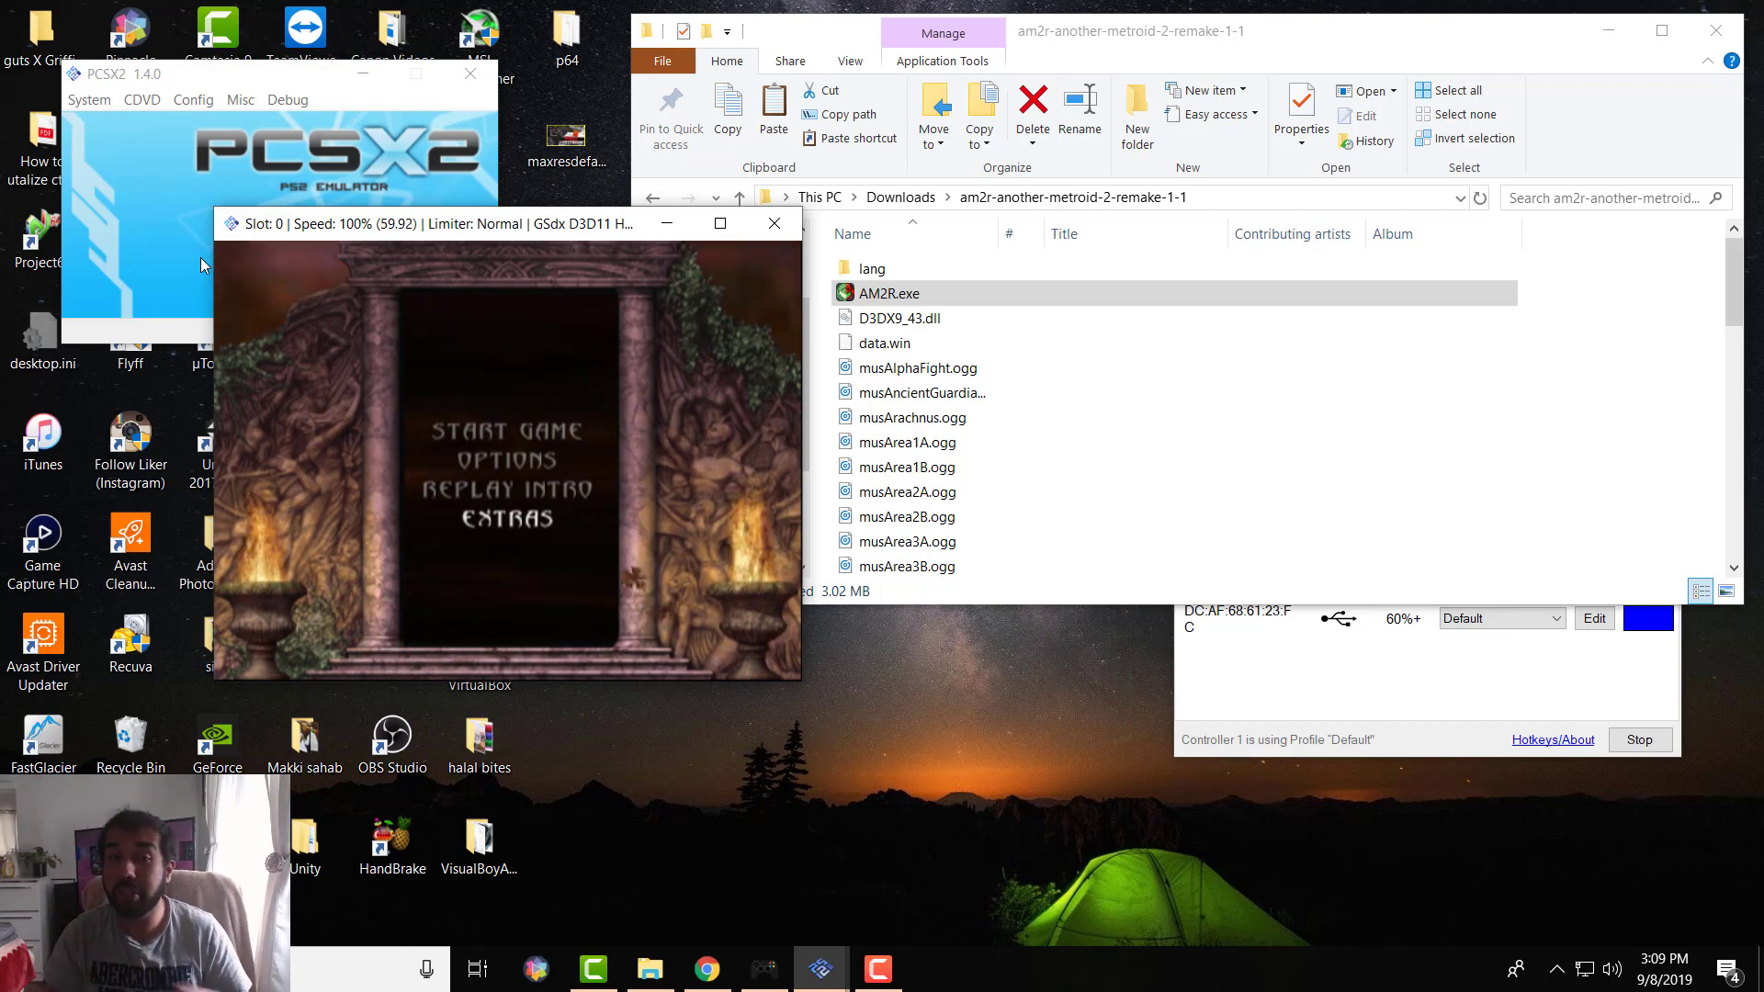
key("Escape")
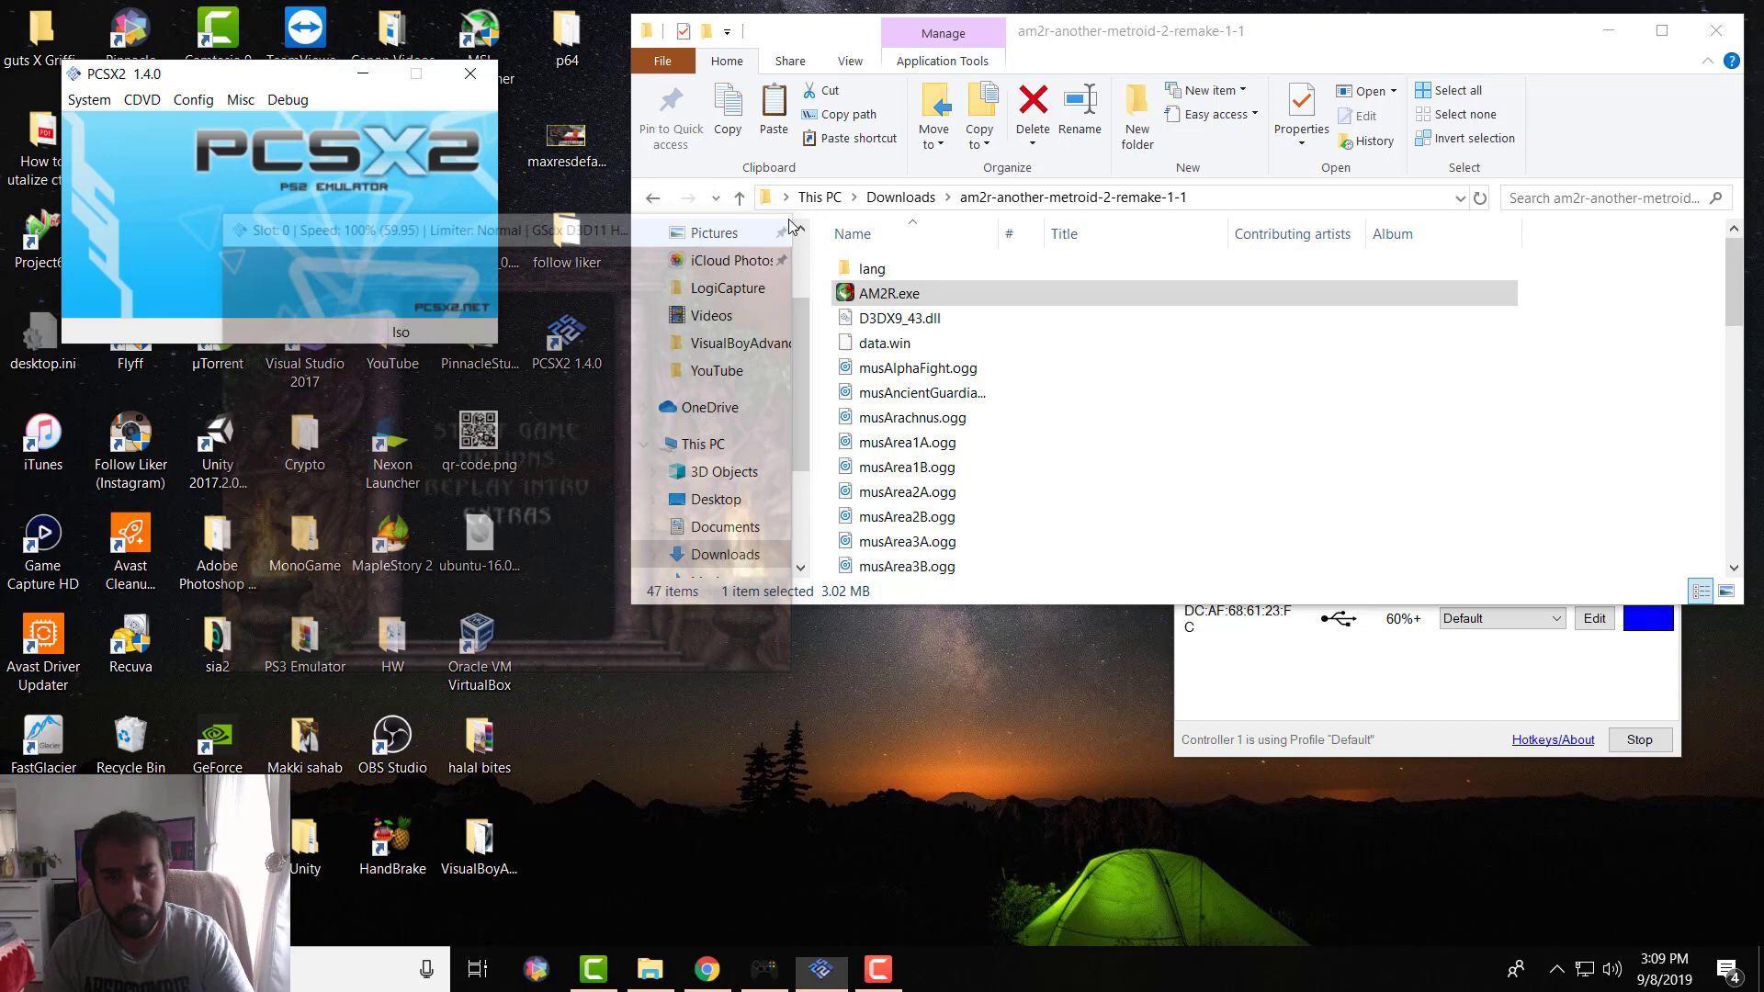
Step: Open the Default profile in the DS4Windows profile editor and reposition its window
left_click(1249, 646)
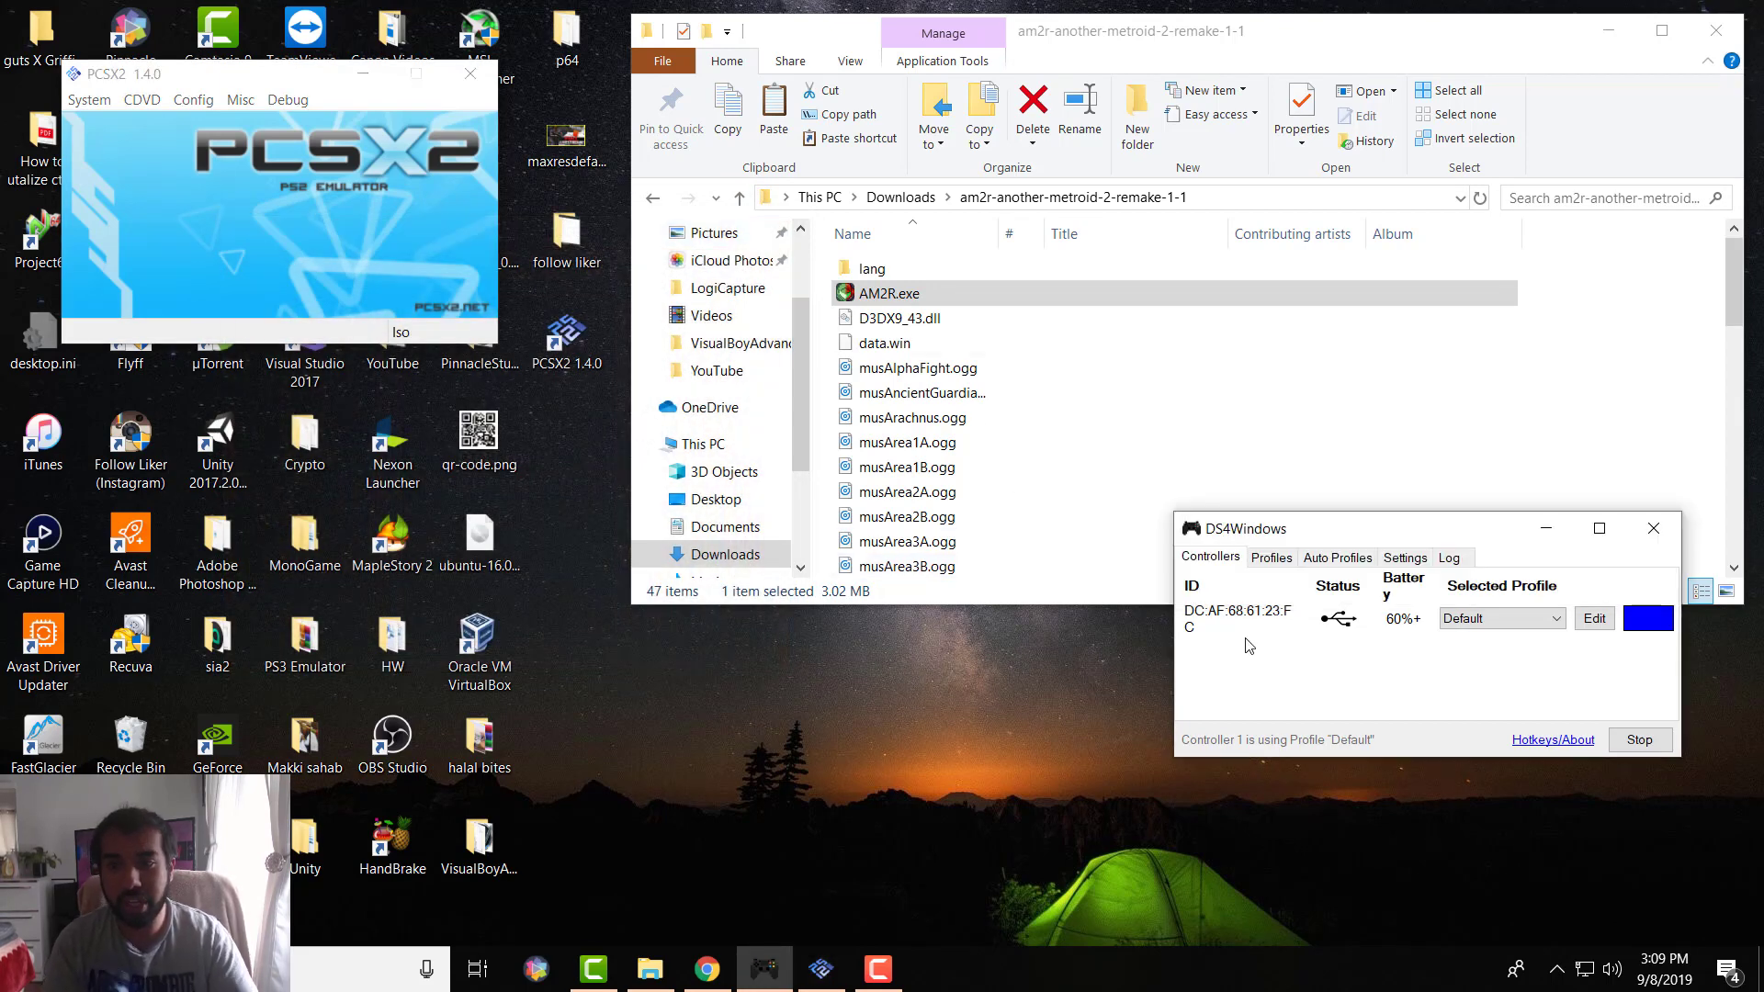
left_click(1590, 621)
left_click_drag(1490, 552, 1127, 272)
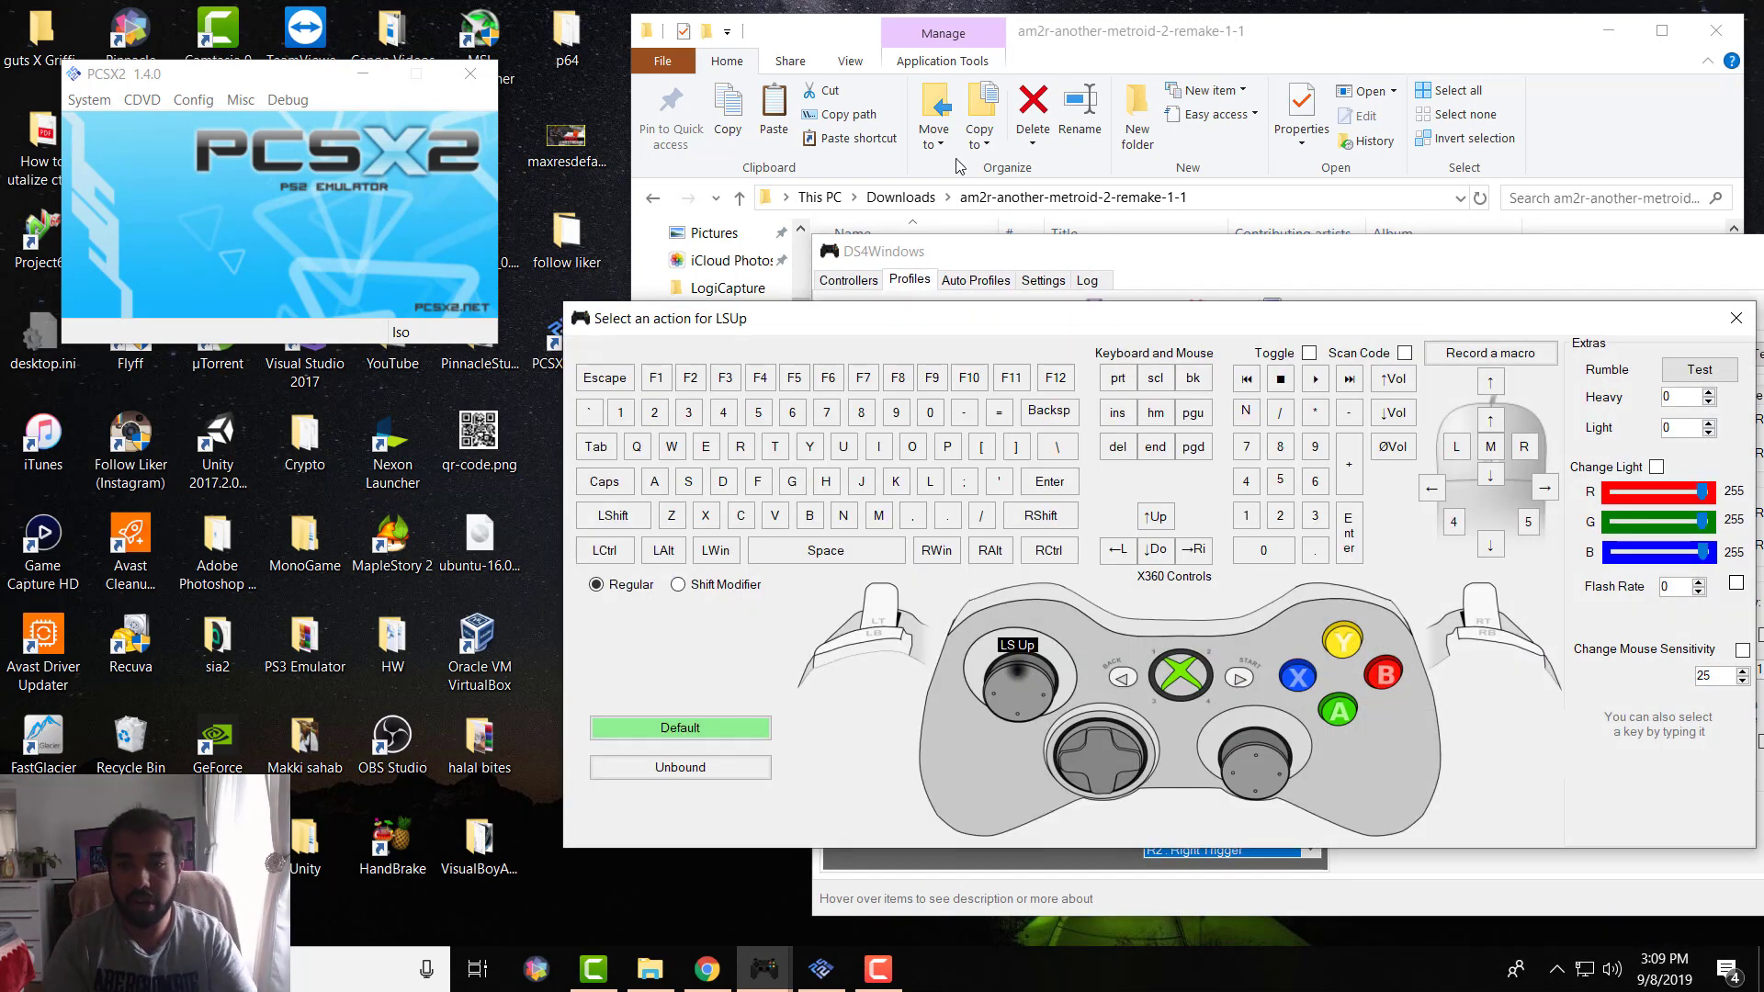
Step: Preview the left stick up and right stick left mappings, then move the editor fully into view
left_click(1736, 318)
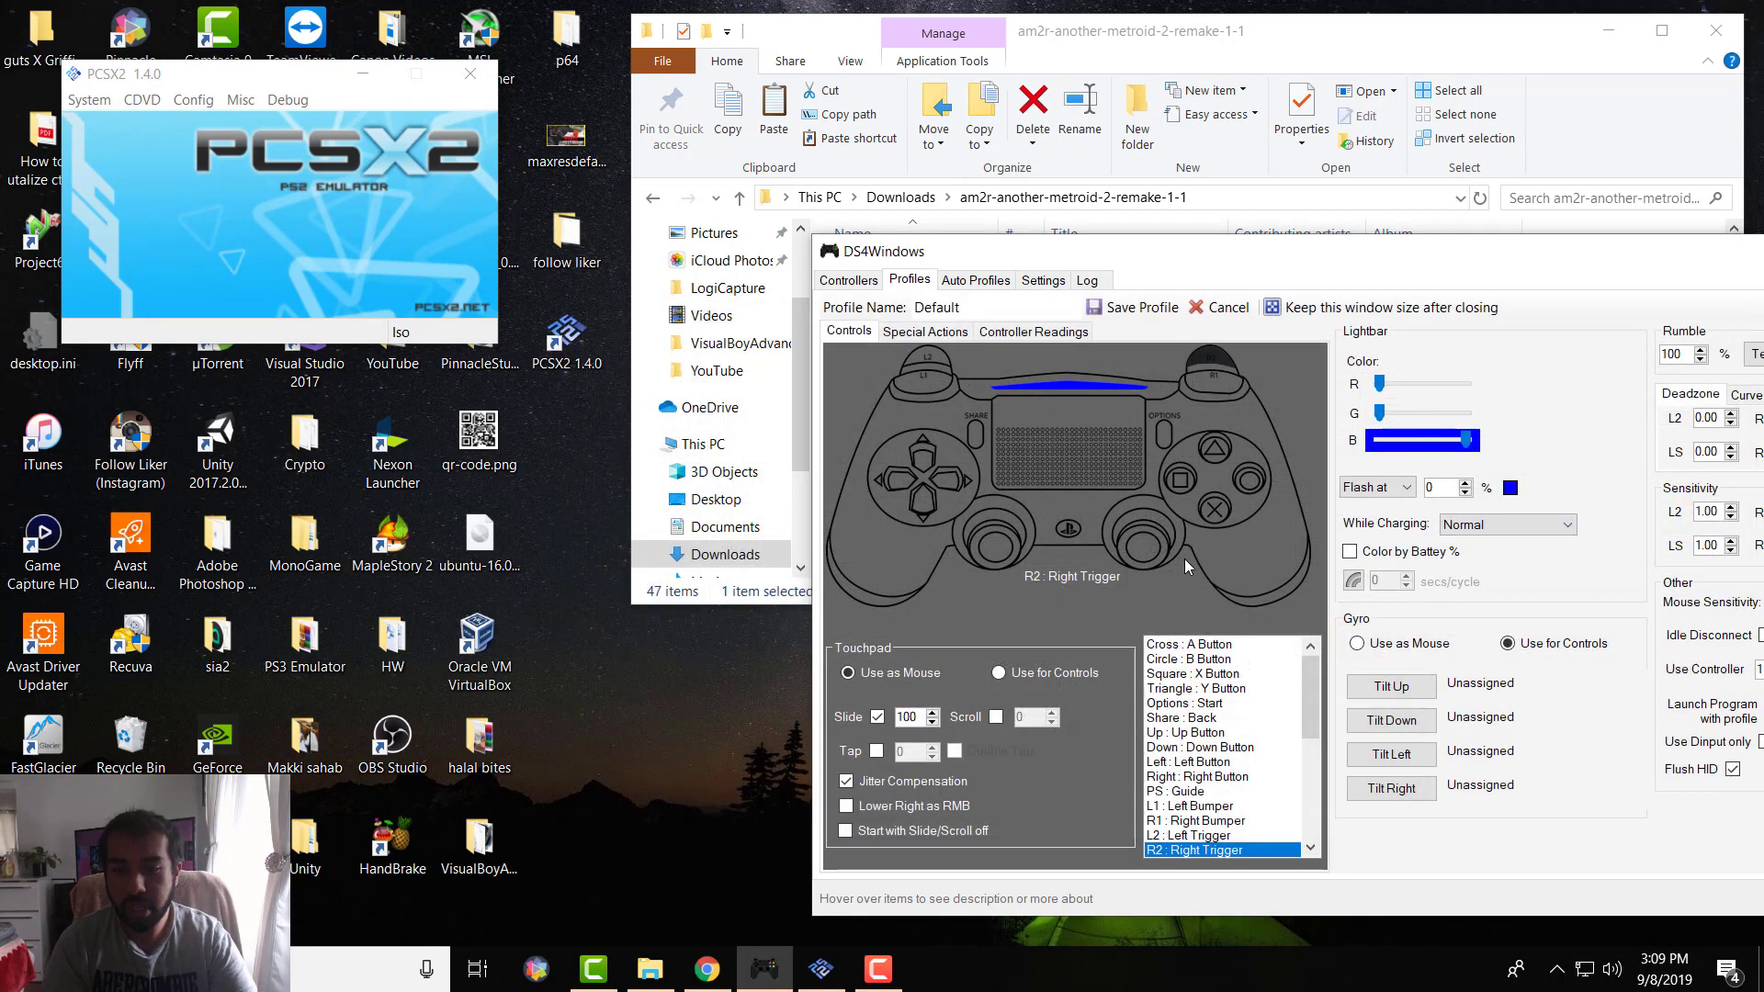
left_click(1054, 460)
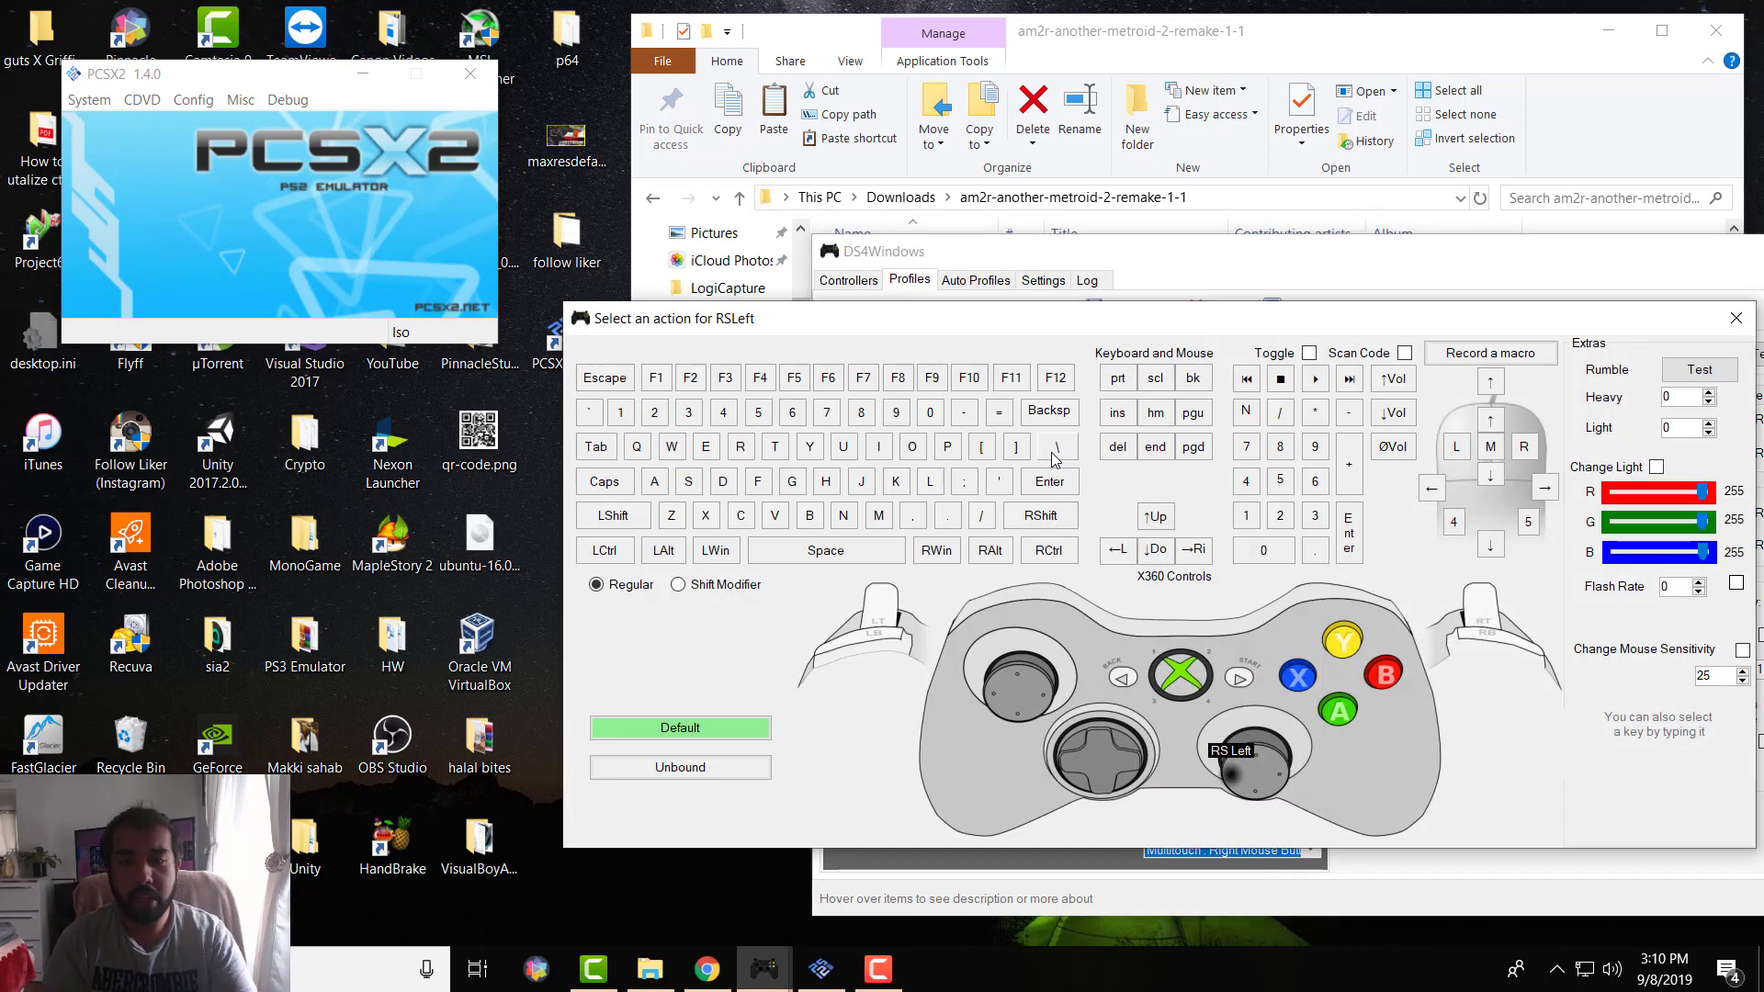
left_click(1735, 318)
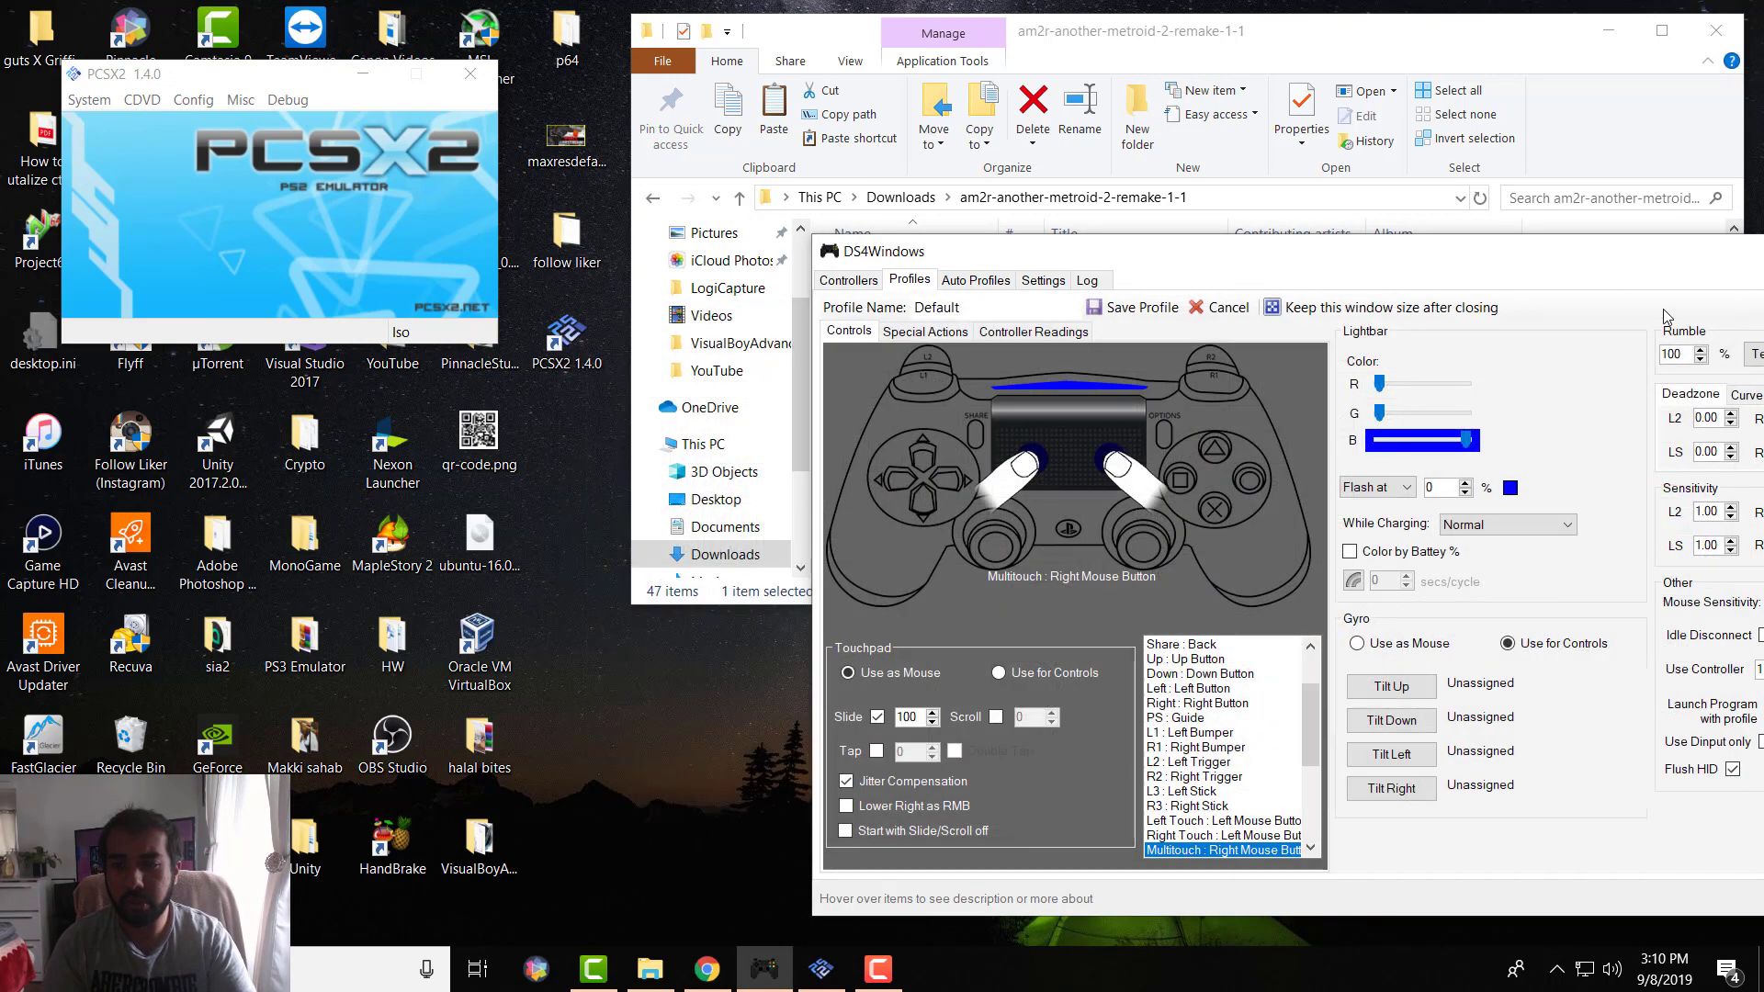
left_click_drag(1302, 252, 956, 198)
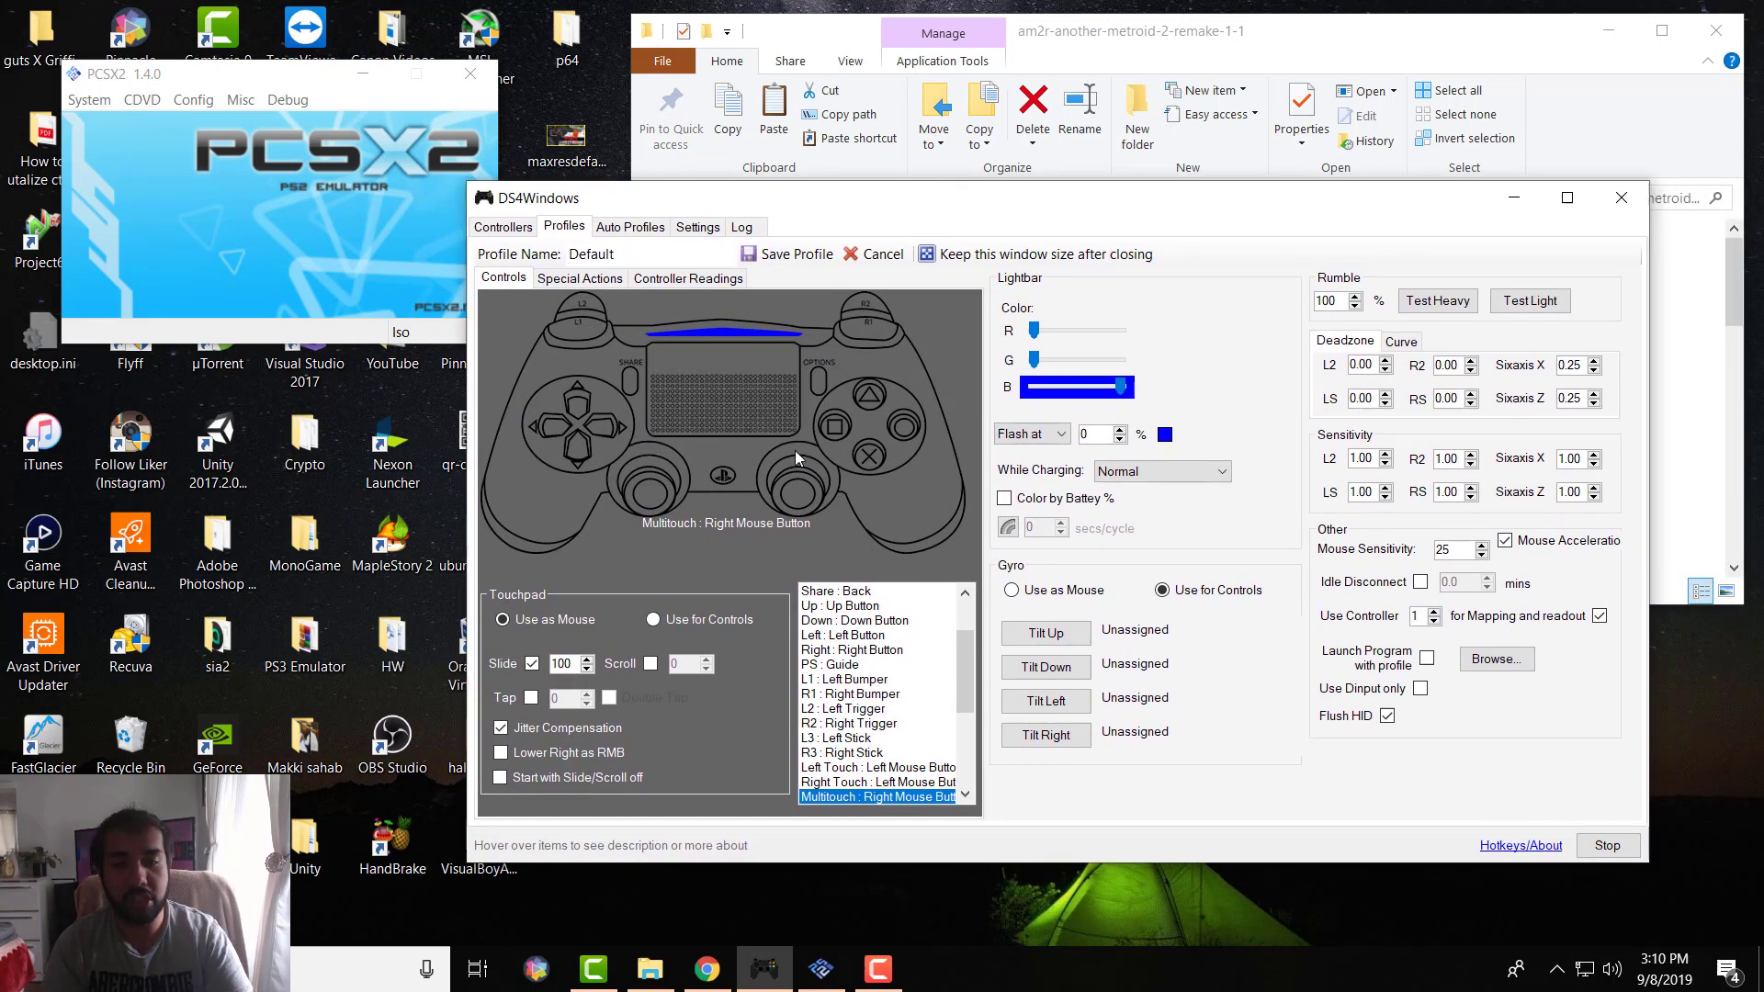
Step: Set the lightbar's Flash at colour to red, after trying cyan and light red
left_click(841, 428)
left_click(1634, 265)
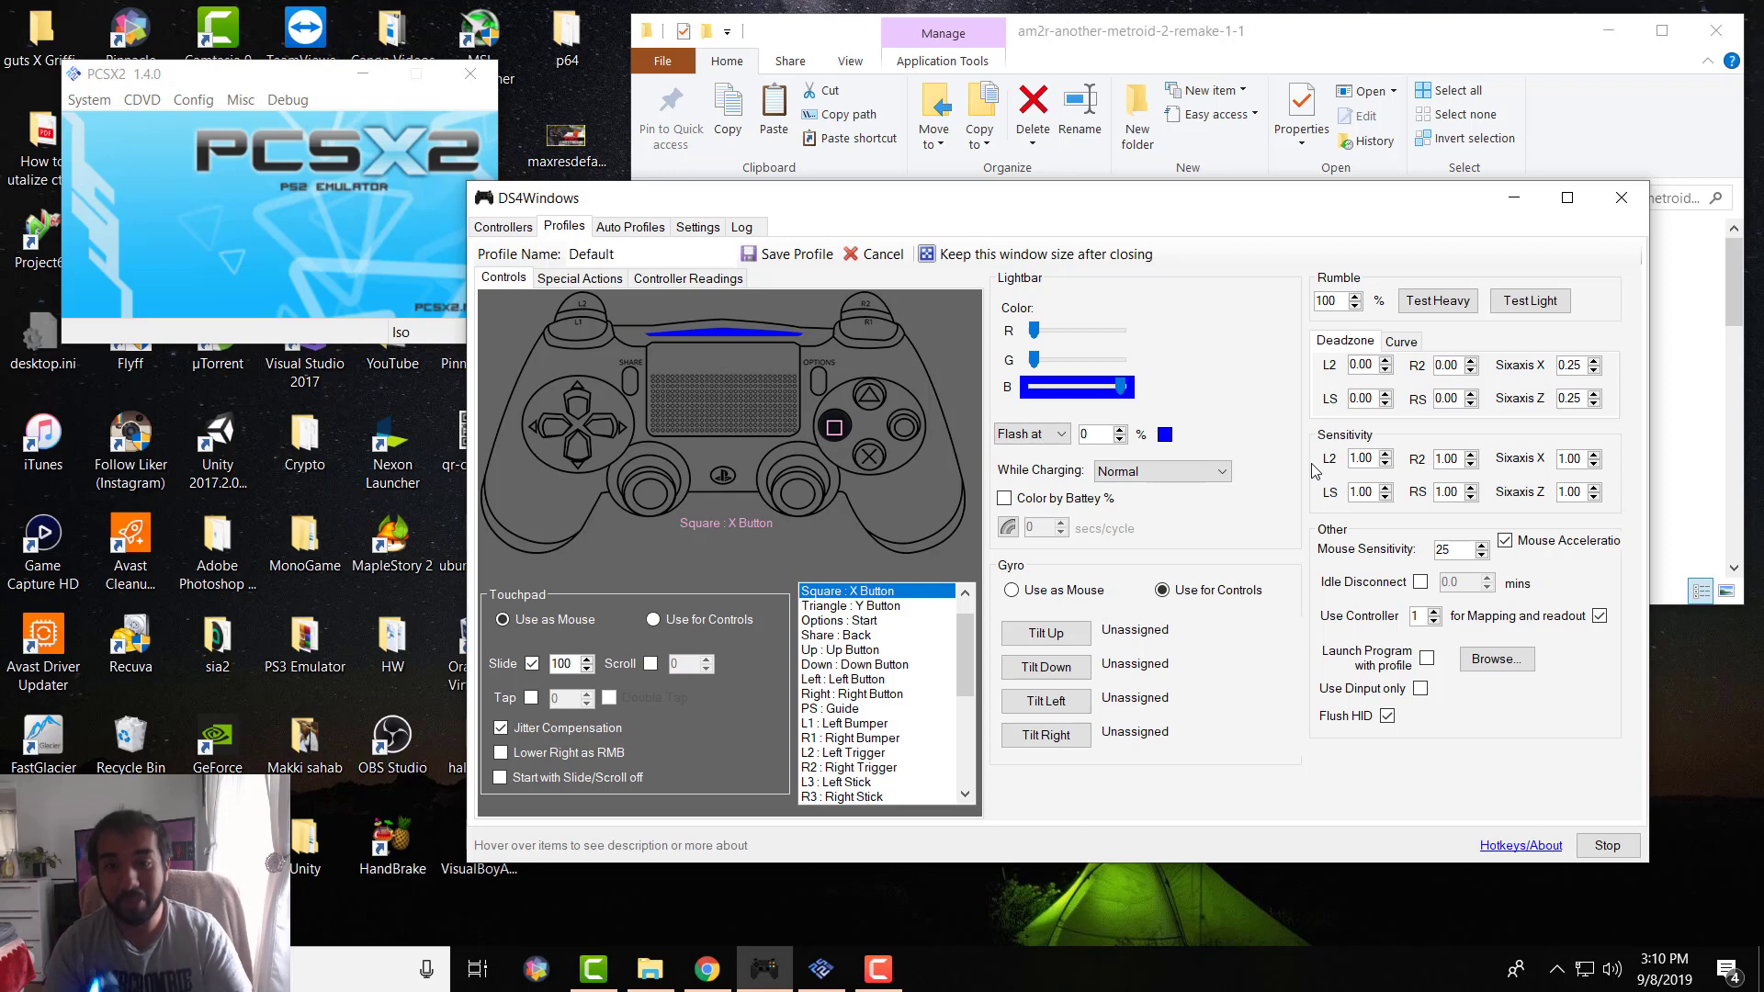
left_click(1165, 435)
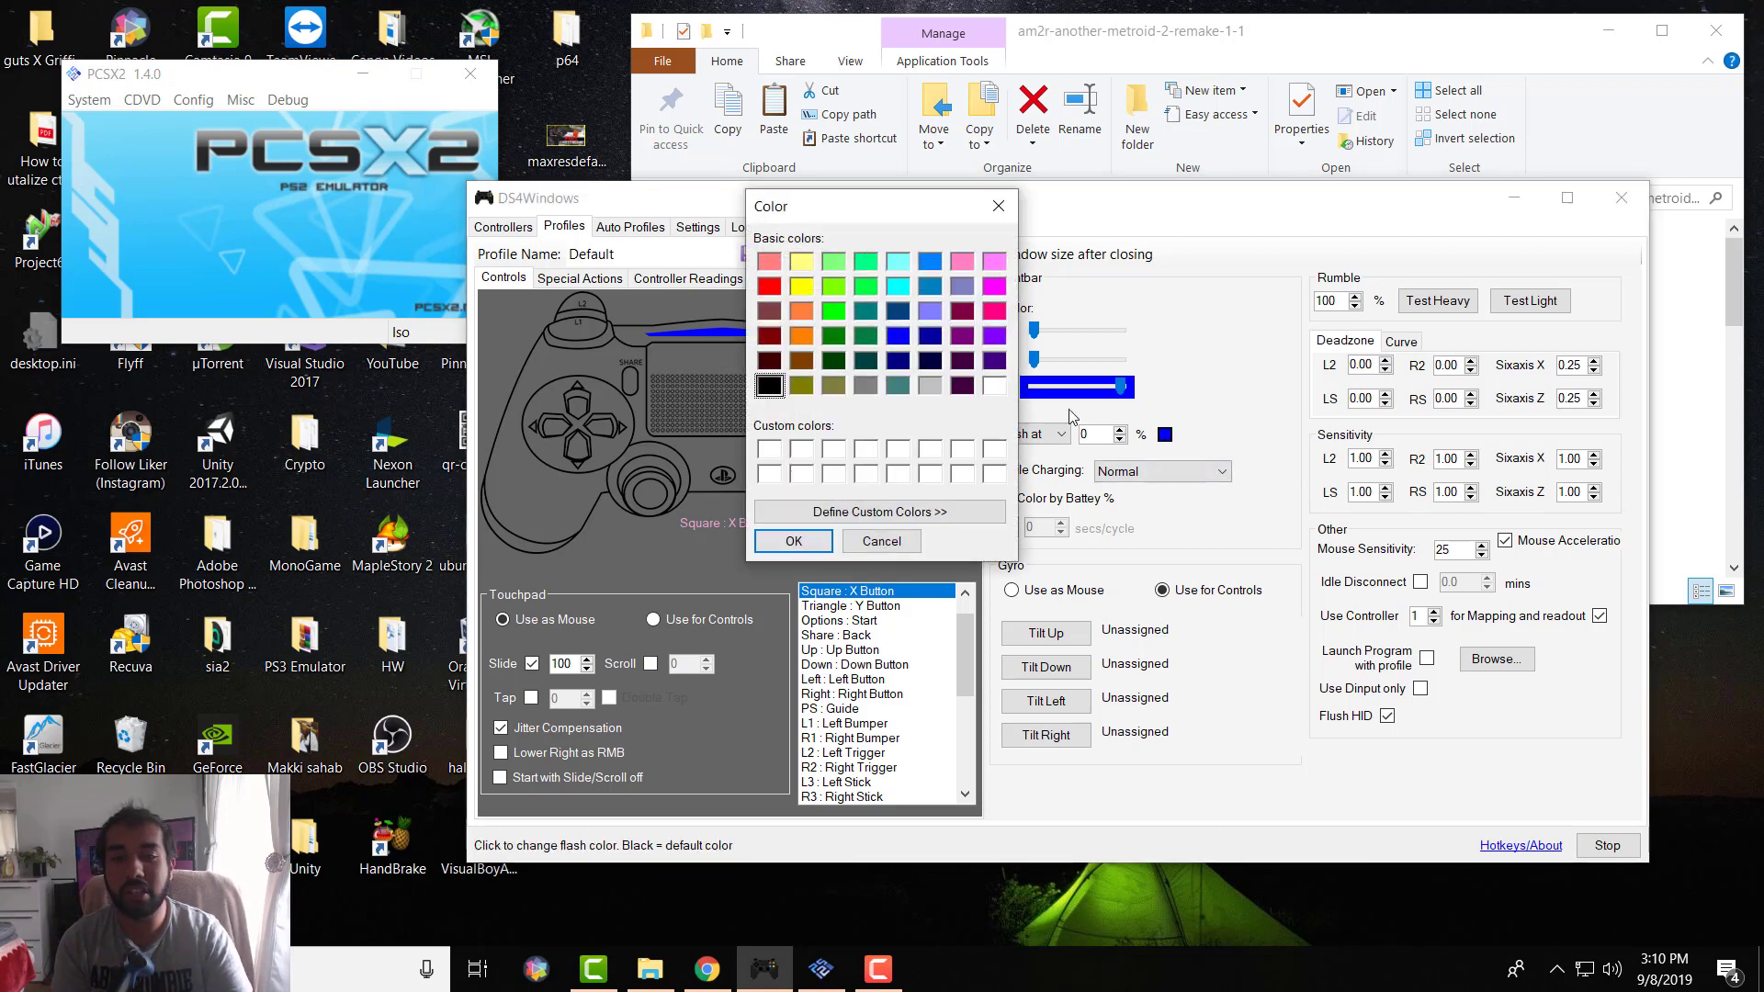
left_click(899, 286)
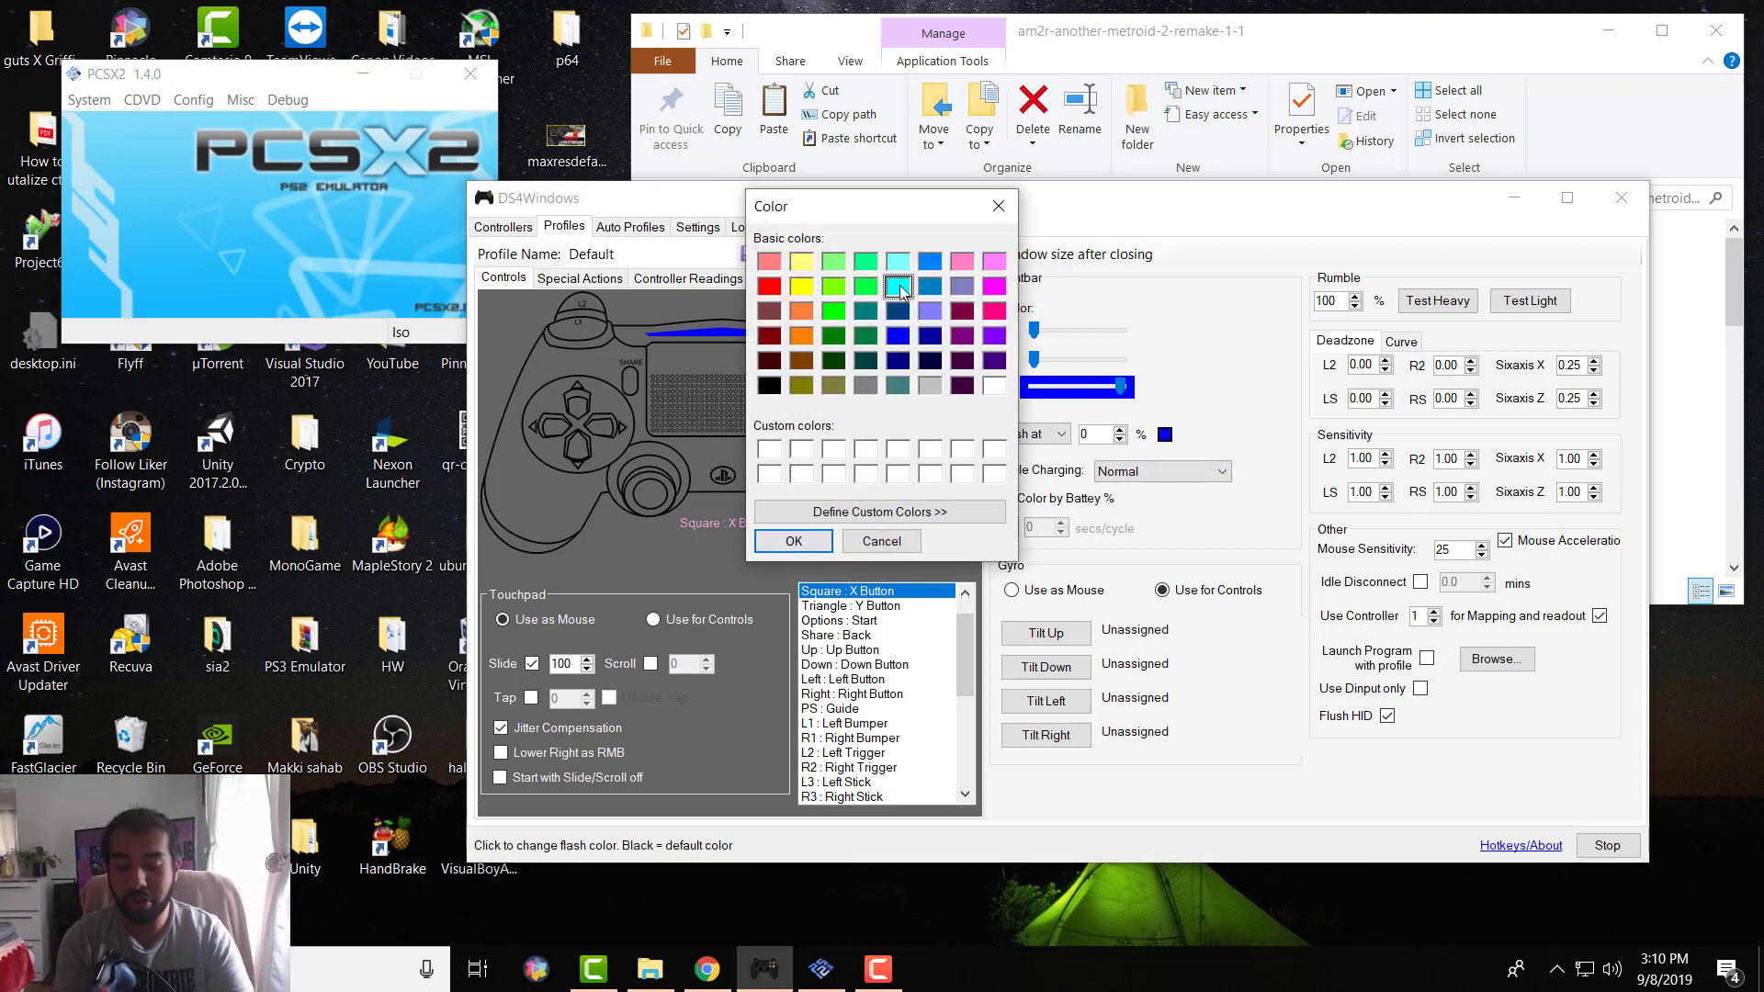
left_click(768, 264)
left_click(770, 287)
left_click(790, 544)
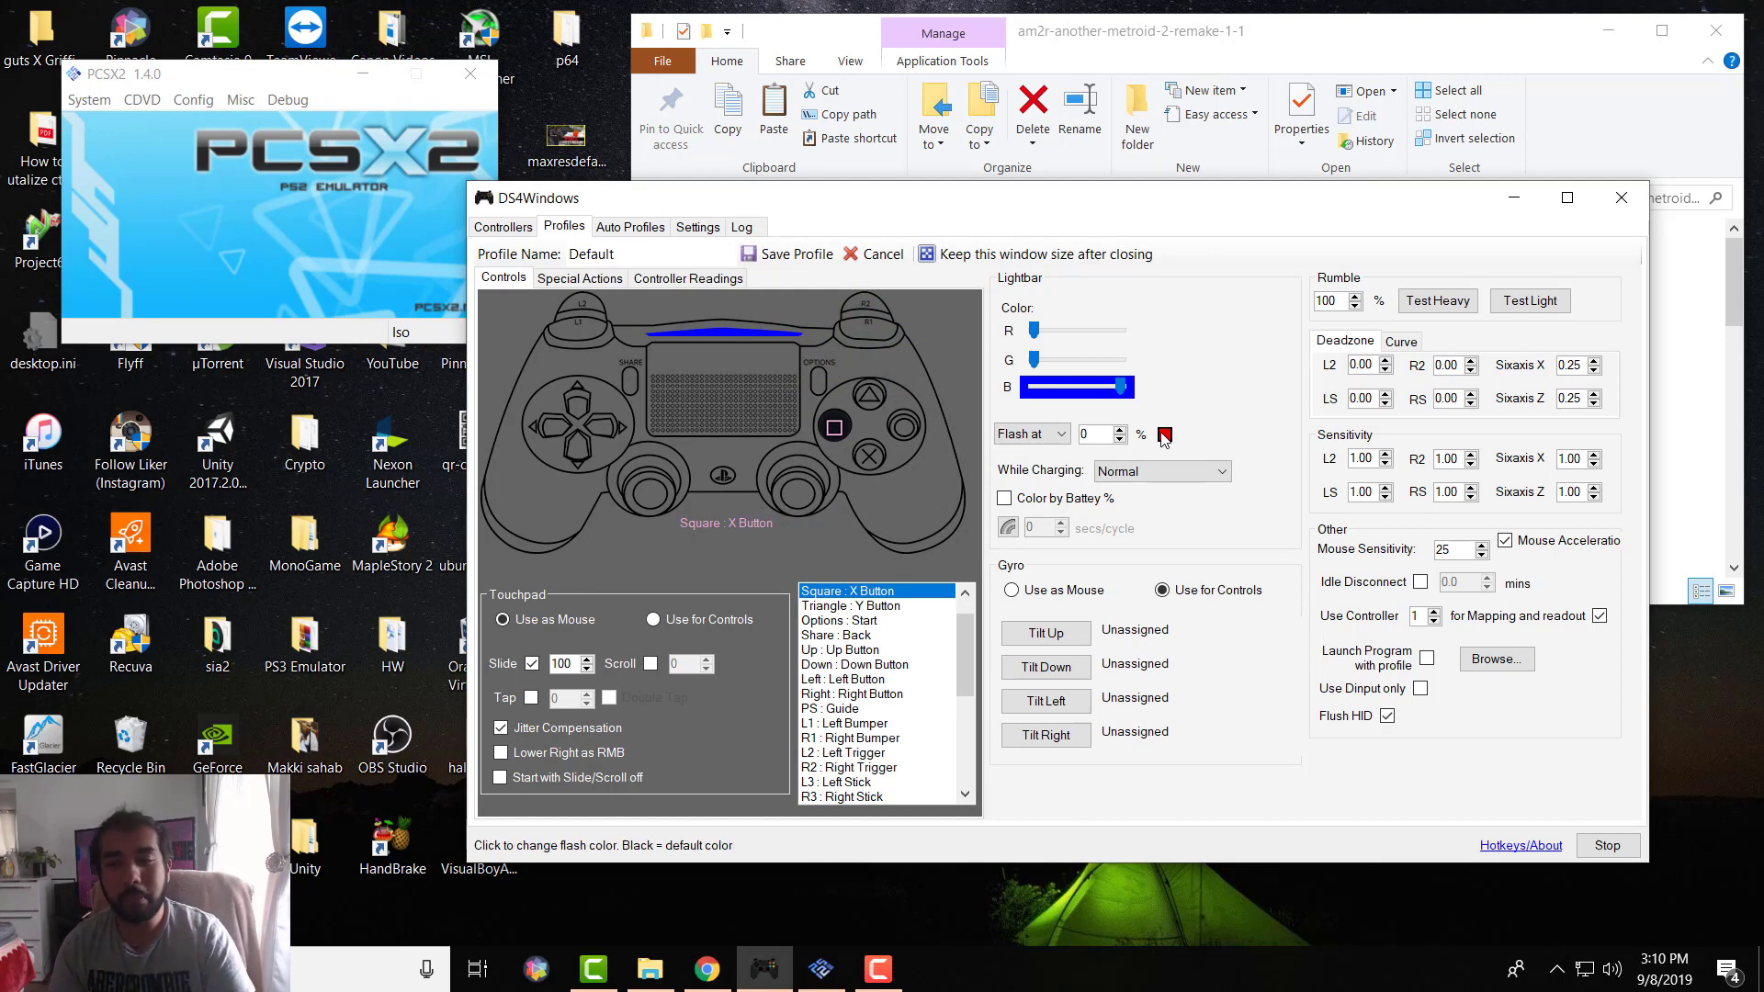
Step: Run the light and heavy rumble tests on the controller, then stop them
left_click(1533, 305)
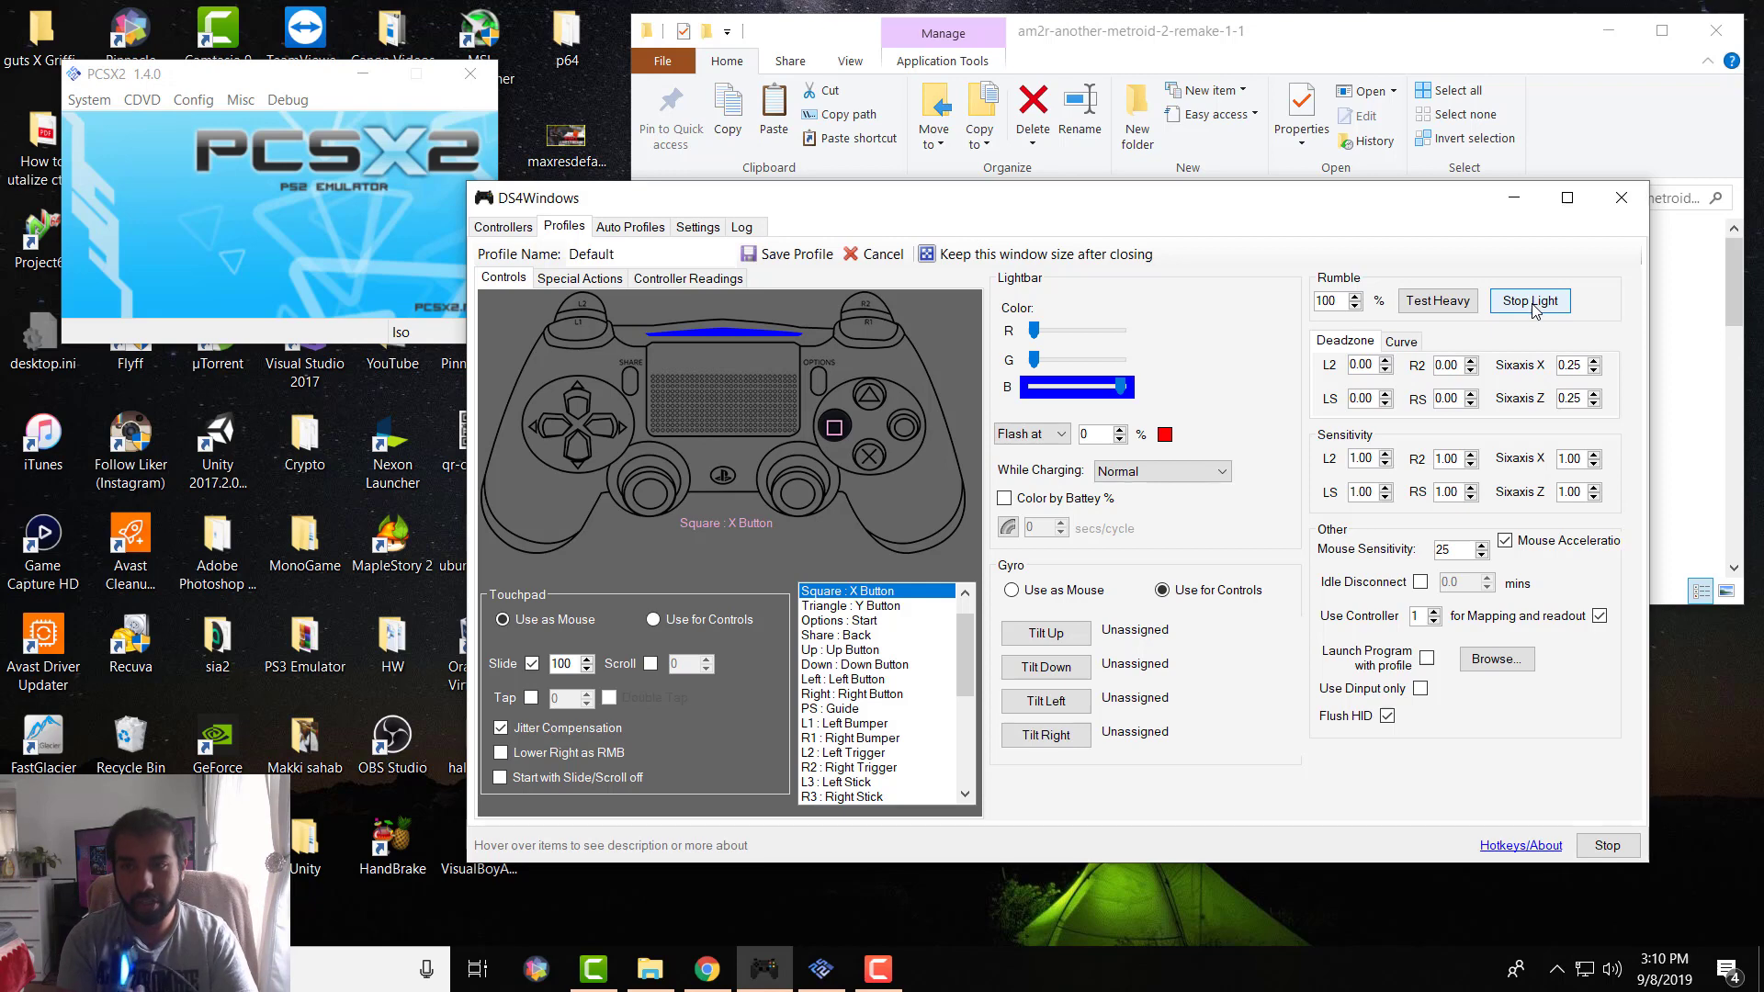
left_click(1452, 307)
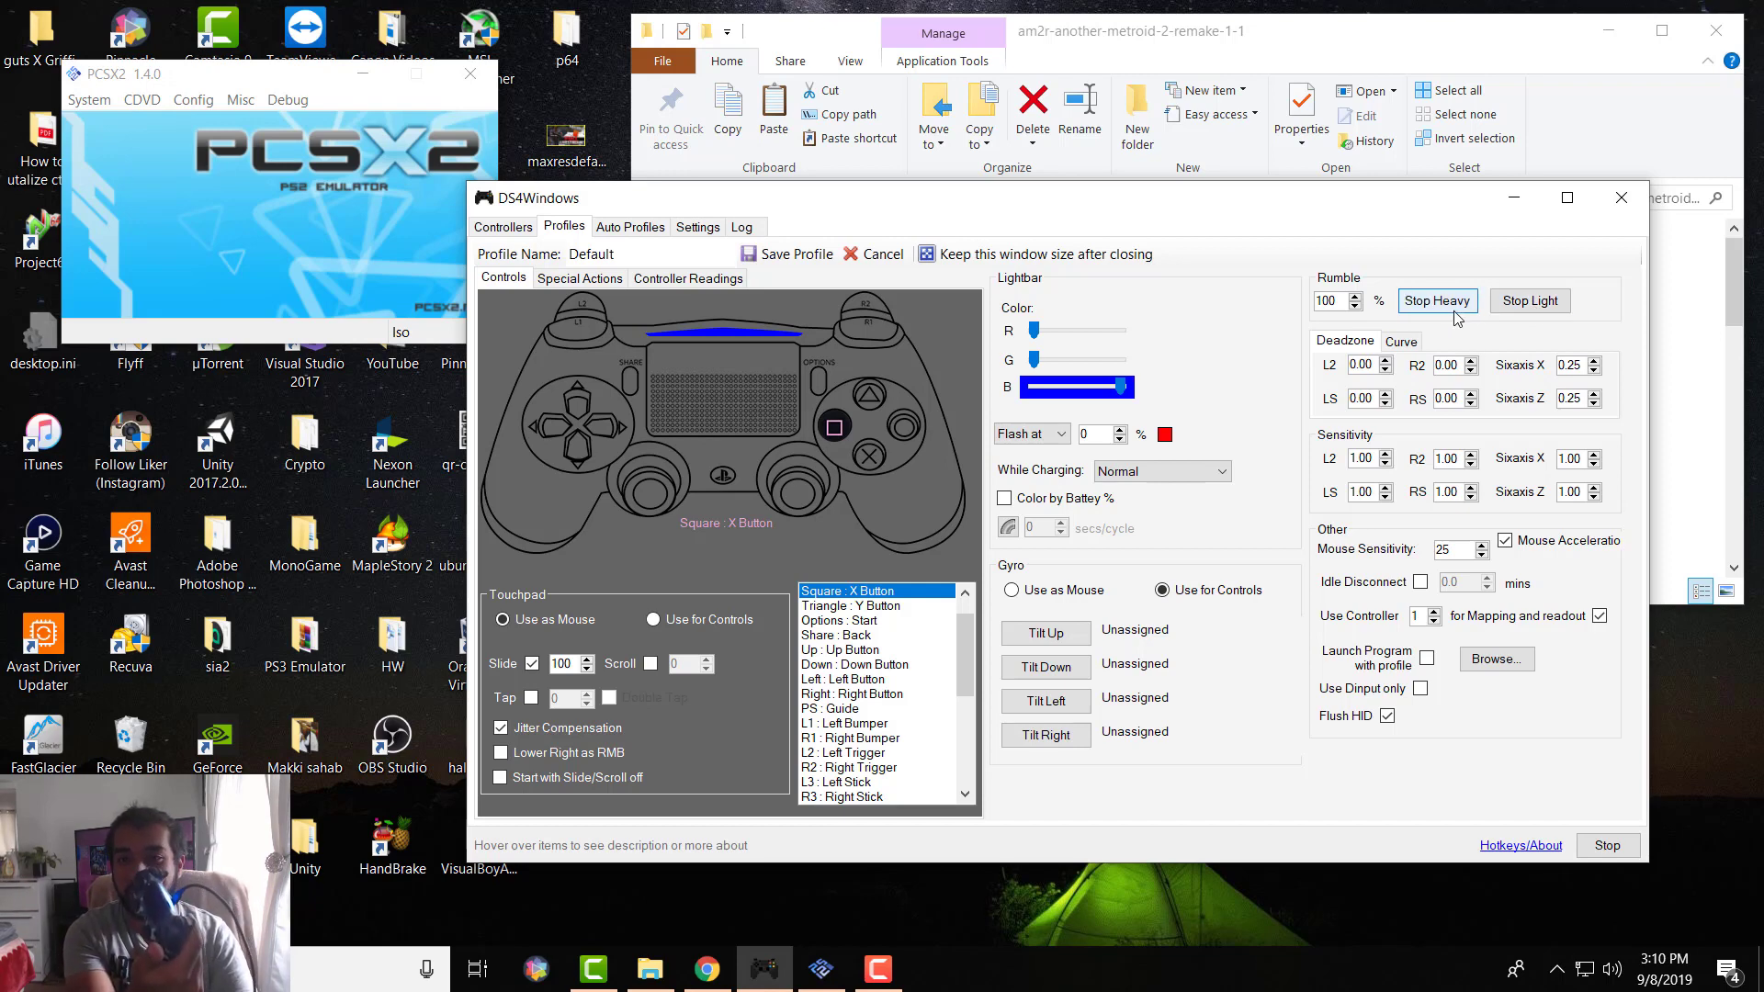
left_click(1456, 316)
left_click(1511, 307)
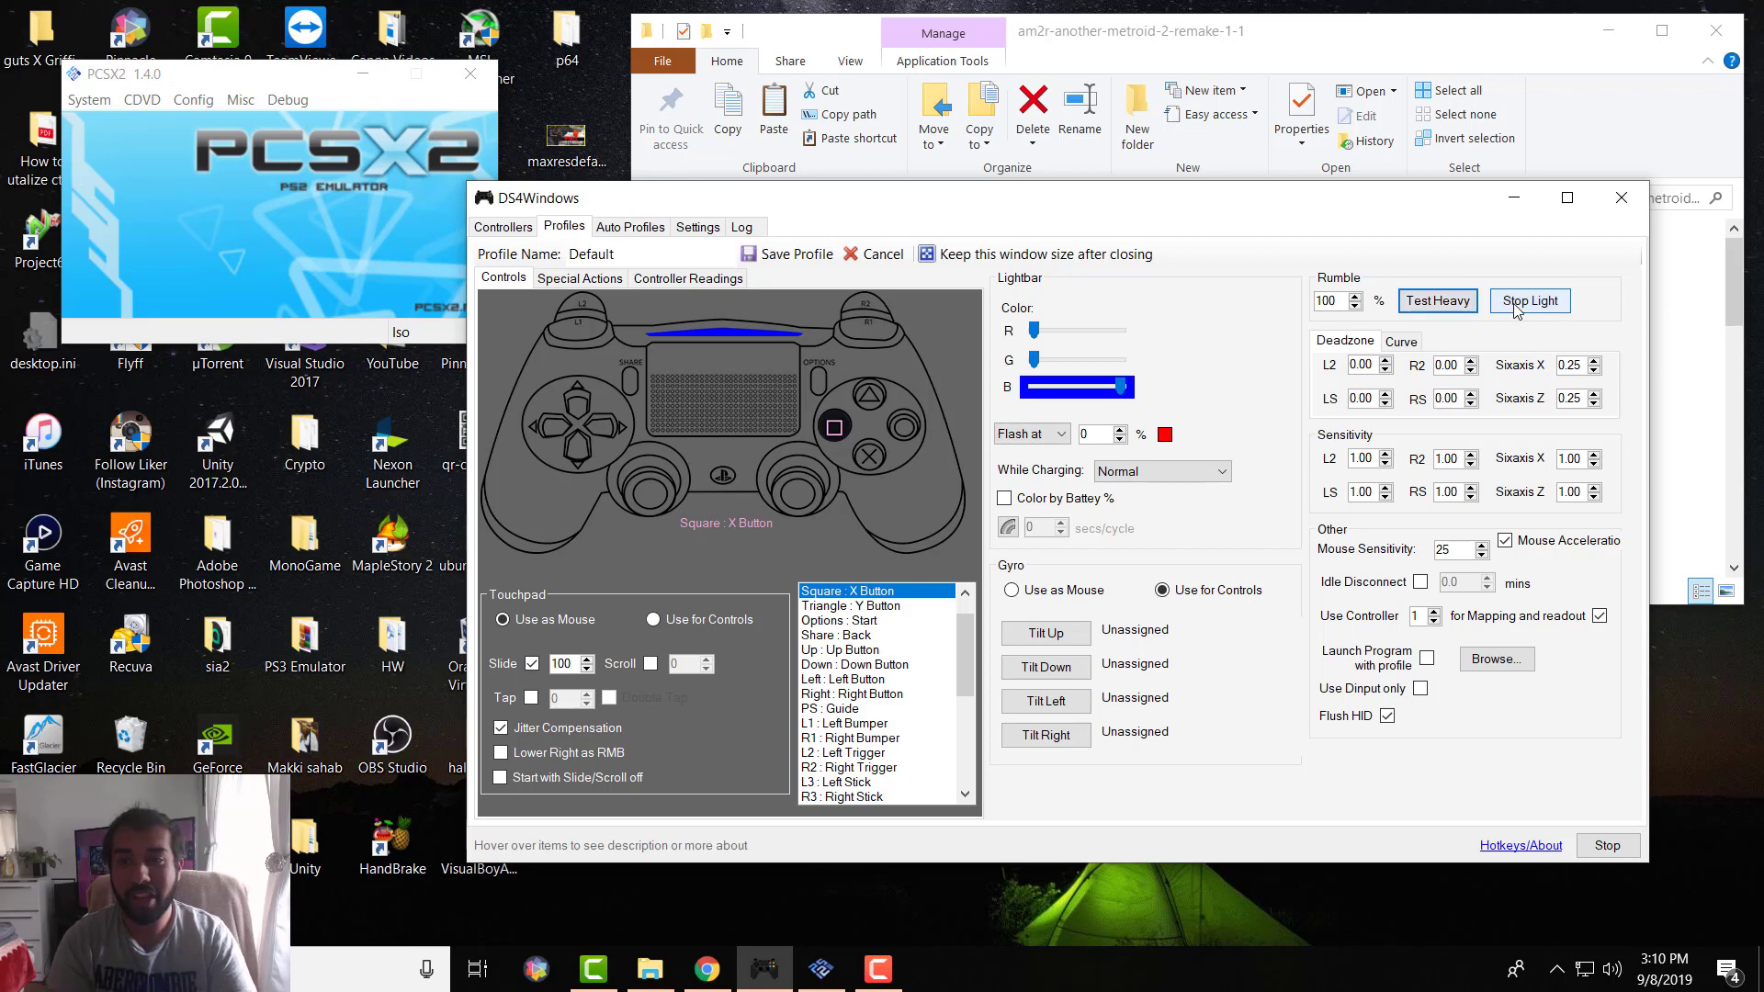